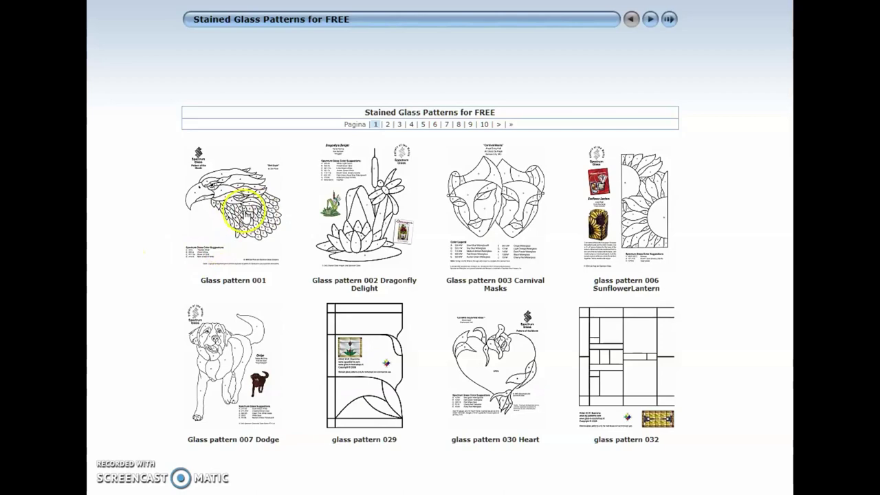
- Open the Glass pattern 001 eagle at full size and scroll through it
{"action": "left_click", "coordinate": [244, 212]}
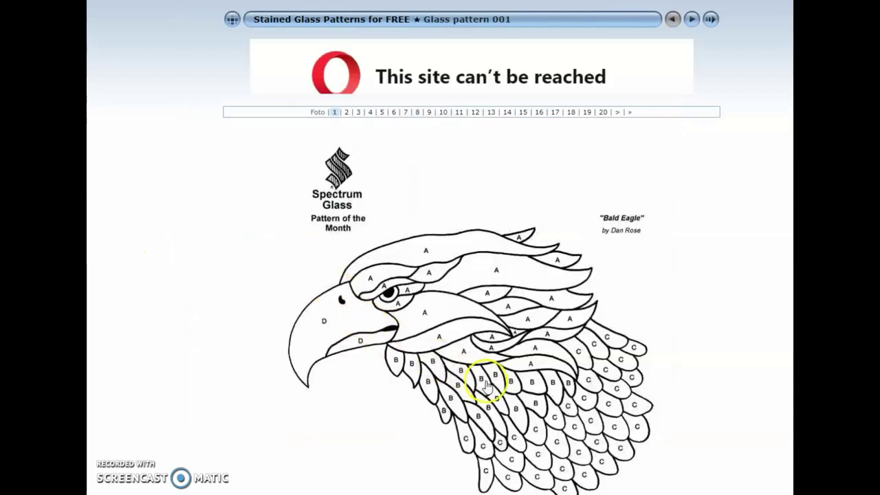
{"action": "left_click", "coordinate": [485, 365]}
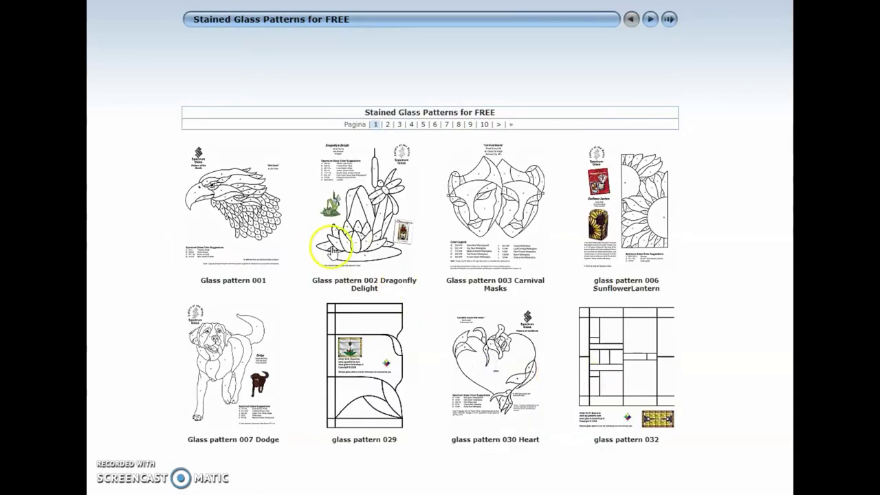
{"action": "left_click", "coordinate": [270, 239]}
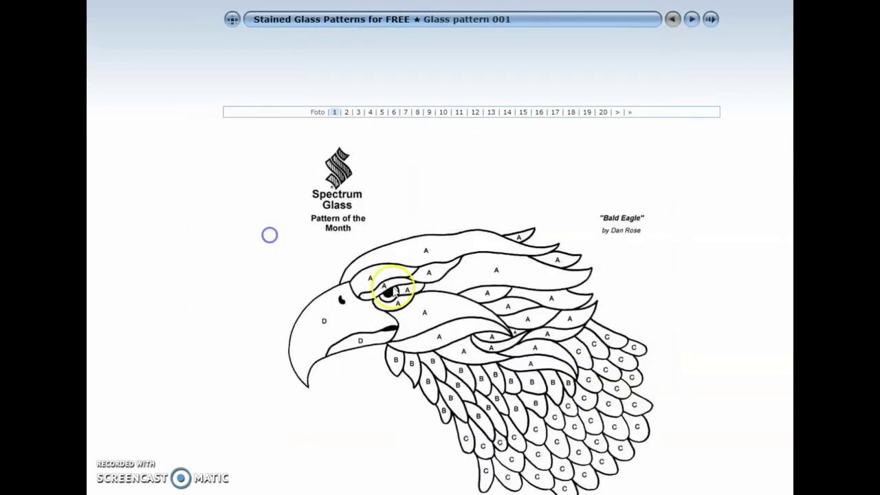
{"action": "scroll", "coordinate": [533, 343], "scroll_direction": "down", "scroll_amount": 1}
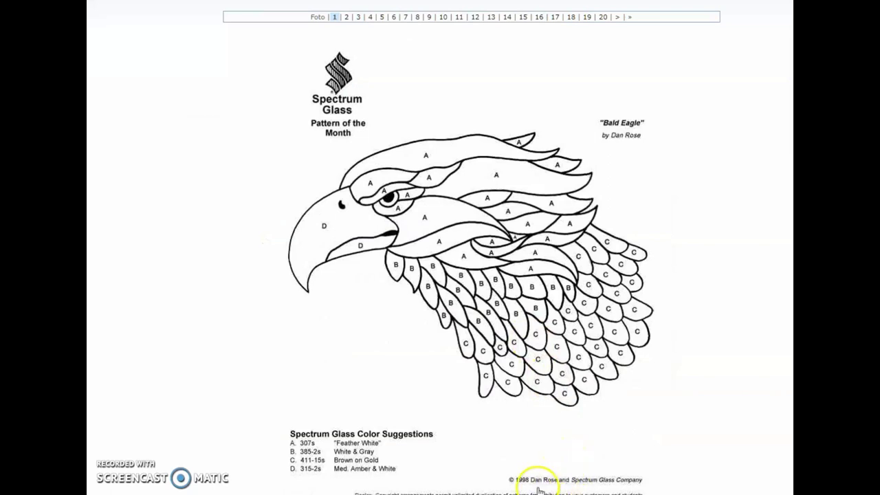
{"action": "scroll", "coordinate": [481, 412], "scroll_direction": "up", "scroll_amount": 3}
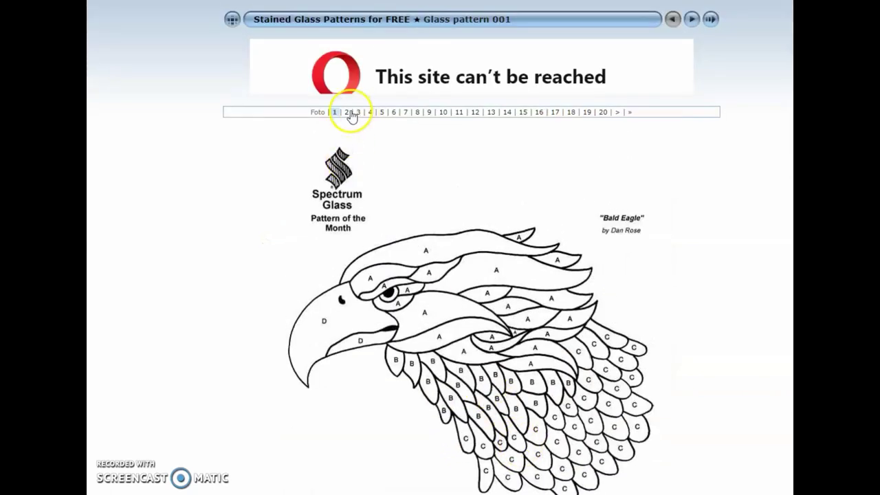
- Page on to pattern 2, Dragonfly Delight, and pattern 3, Carnival Masks, scrolling through each
{"action": "left_click", "coordinate": [347, 113]}
{"action": "scroll", "coordinate": [456, 204], "scroll_direction": "down", "scroll_amount": 3}
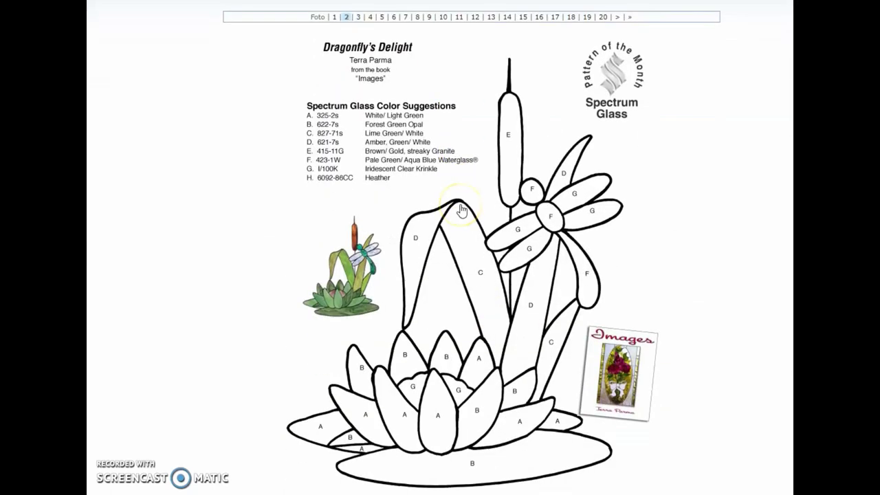
{"action": "scroll", "coordinate": [460, 209], "scroll_direction": "up", "scroll_amount": 3}
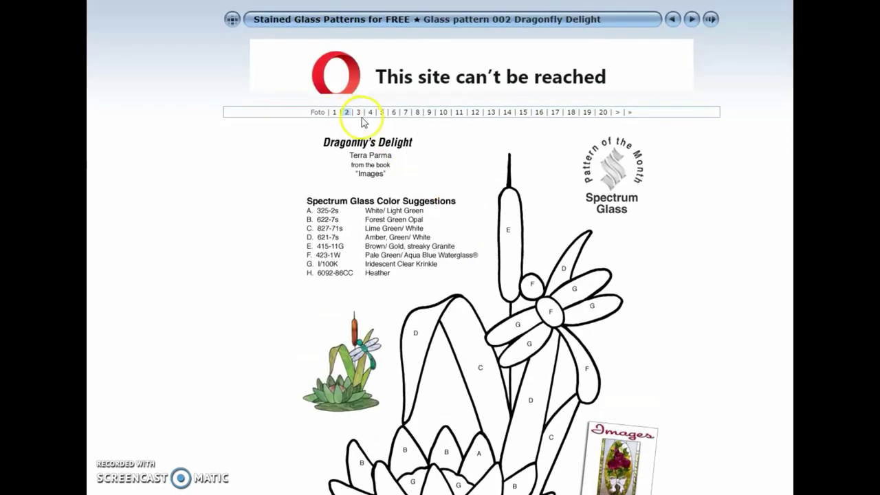
{"action": "left_click", "coordinate": [359, 113]}
{"action": "scroll", "coordinate": [509, 275], "scroll_direction": "down", "scroll_amount": 3}
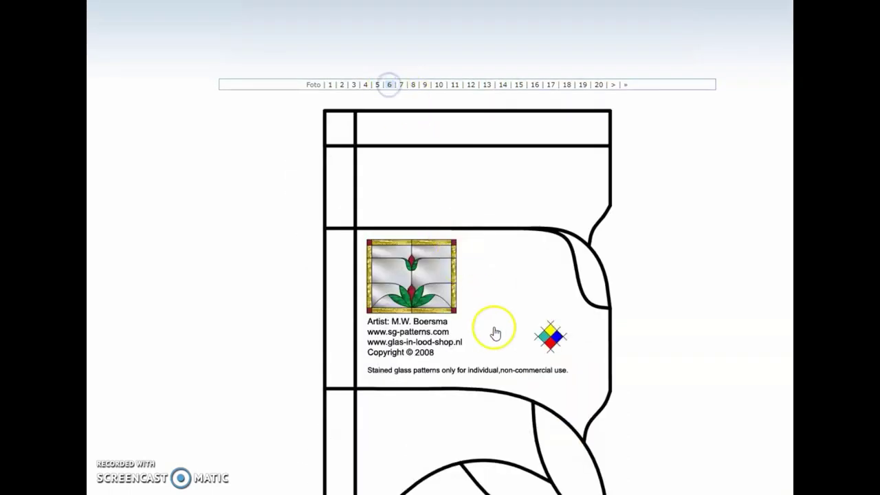
{"action": "scroll", "coordinate": [498, 333], "scroll_direction": "down", "scroll_amount": 2}
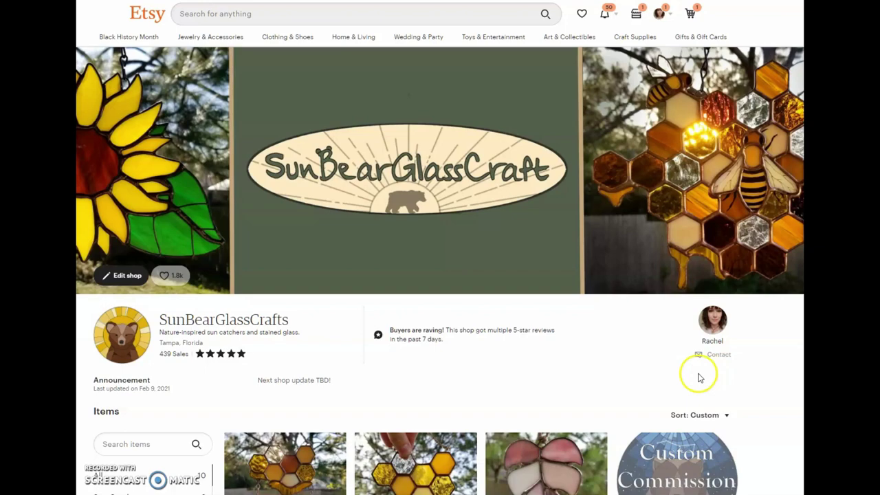
- Scroll down the Forest Corner Pattern listing, expand its full description, and view the product image full screen
{"action": "scroll", "coordinate": [697, 373], "scroll_direction": "down", "scroll_amount": 4}
{"action": "scroll", "coordinate": [787, 375], "scroll_direction": "down", "scroll_amount": 2}
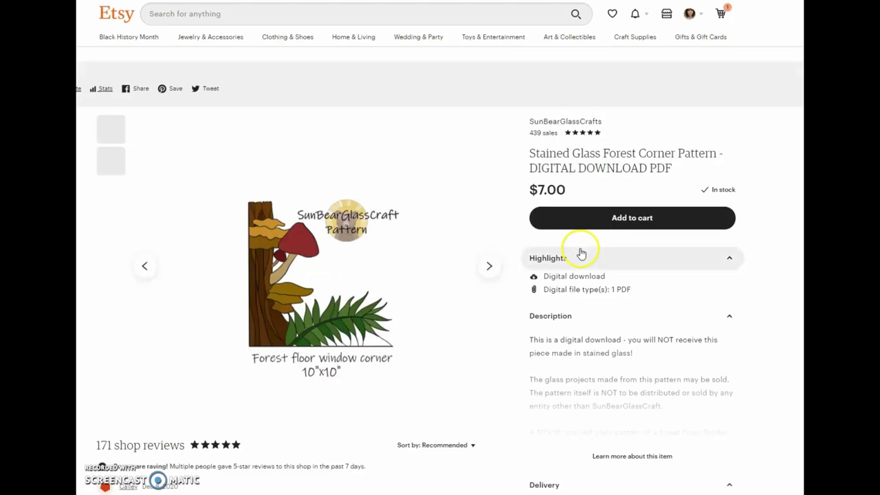
{"action": "scroll", "coordinate": [450, 198], "scroll_direction": "down", "scroll_amount": 1}
{"action": "scroll", "coordinate": [475, 220], "scroll_direction": "down", "scroll_amount": 1}
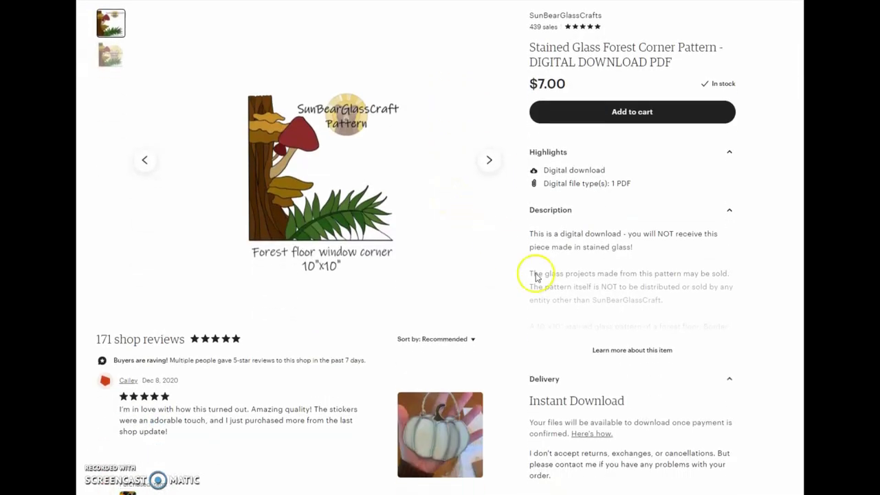
{"action": "left_click", "coordinate": [624, 356]}
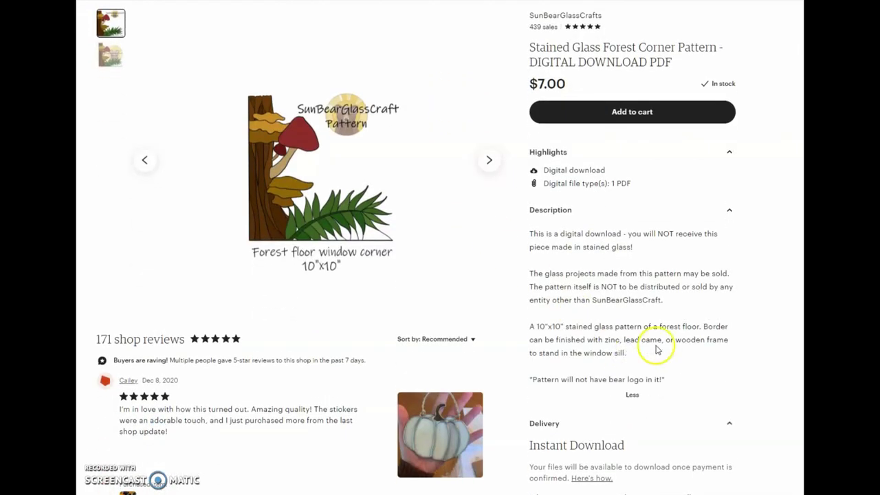
{"action": "scroll", "coordinate": [702, 383], "scroll_direction": "up", "scroll_amount": 1}
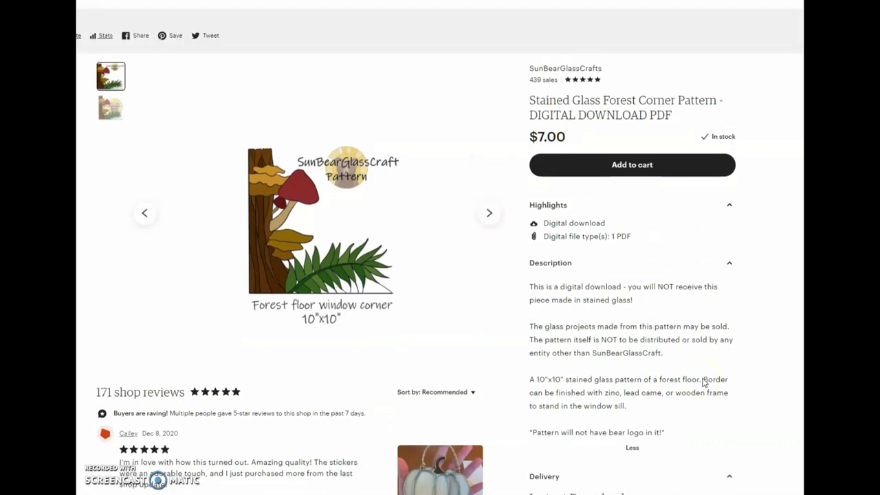
{"action": "left_click", "coordinate": [309, 275]}
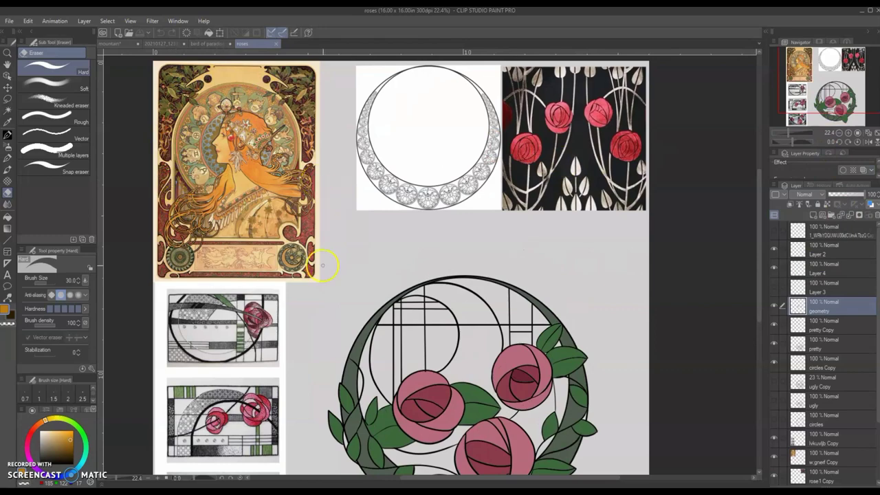
- Recentre and zoom out the roses reference board, then hide the Art Nouveau poster reference layer
{"action": "left_click_drag", "start_coordinate": [777, 103], "coordinate": [825, 91]}
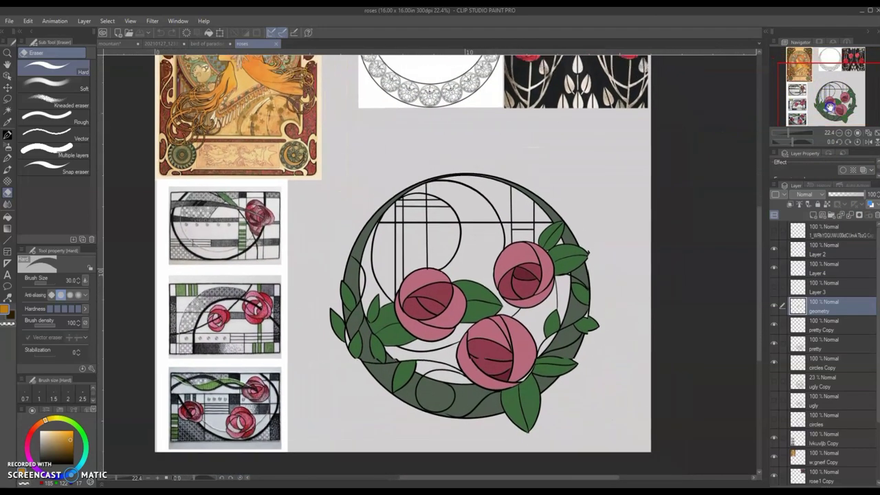
{"action": "left_click_drag", "start_coordinate": [594, 180], "coordinate": [626, 199]}
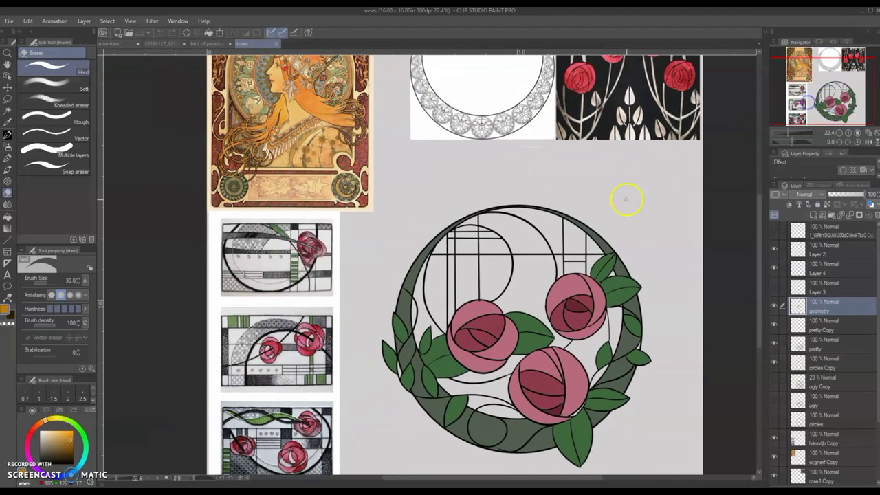
{"action": "scroll", "coordinate": [626, 199], "scroll_direction": "down", "scroll_amount": 3}
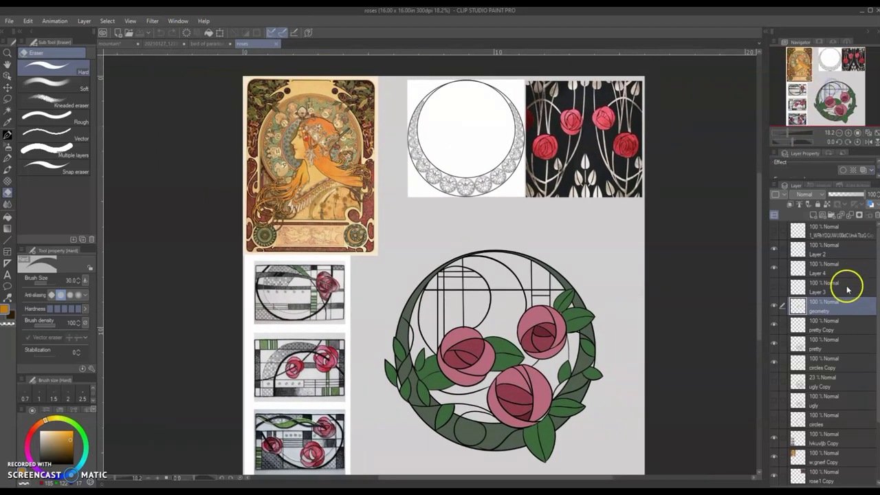
{"action": "scroll", "coordinate": [846, 289], "scroll_direction": "down", "scroll_amount": 3}
{"action": "left_click", "coordinate": [774, 385]}
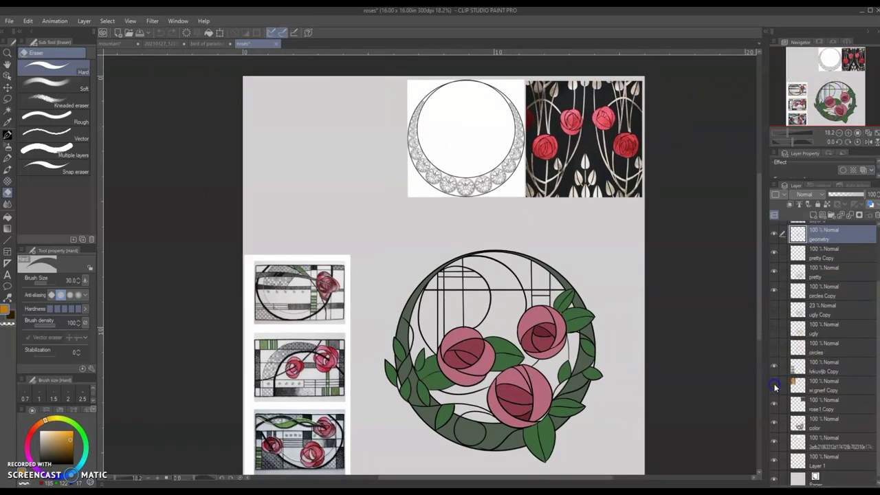
{"action": "left_click", "coordinate": [774, 409]}
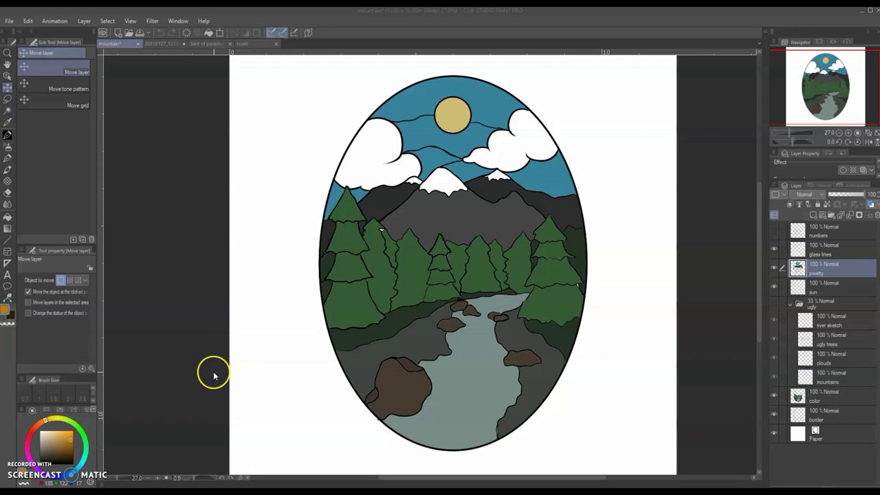
{"action": "scroll", "coordinate": [530, 214], "scroll_direction": "up", "scroll_amount": 2}
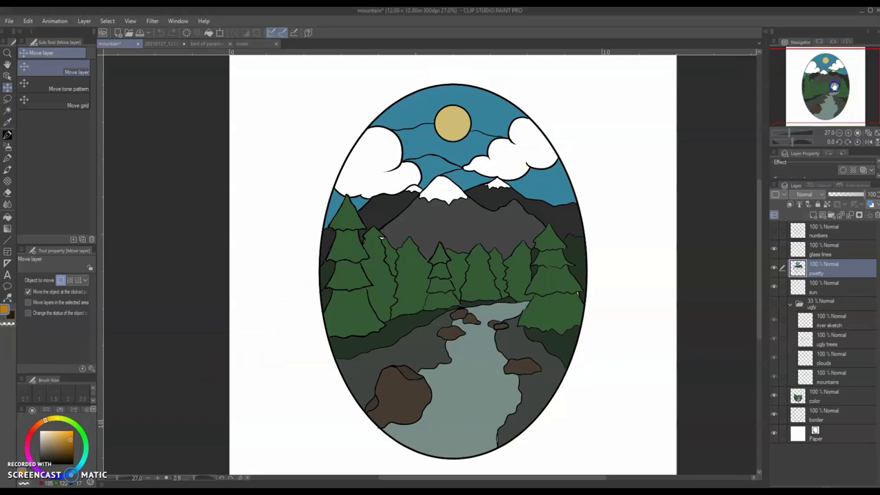
{"action": "scroll", "coordinate": [529, 213], "scroll_direction": "up", "scroll_amount": 5}
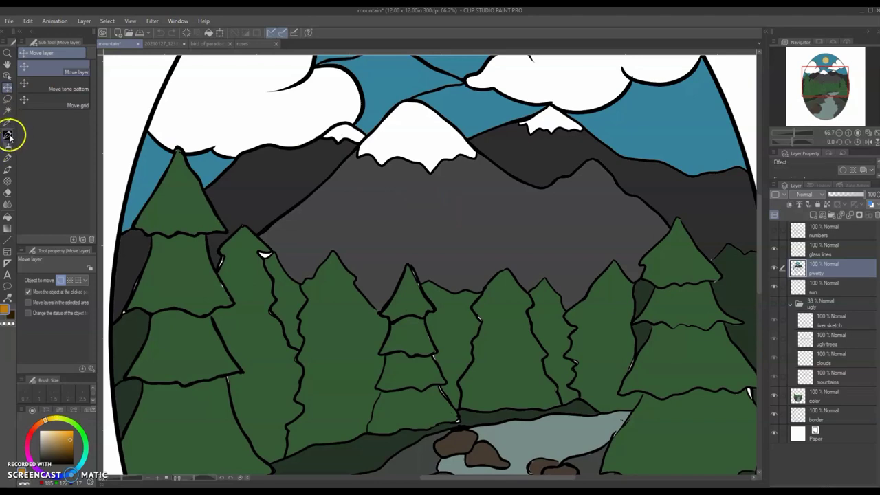
{"action": "left_click", "coordinate": [8, 135]}
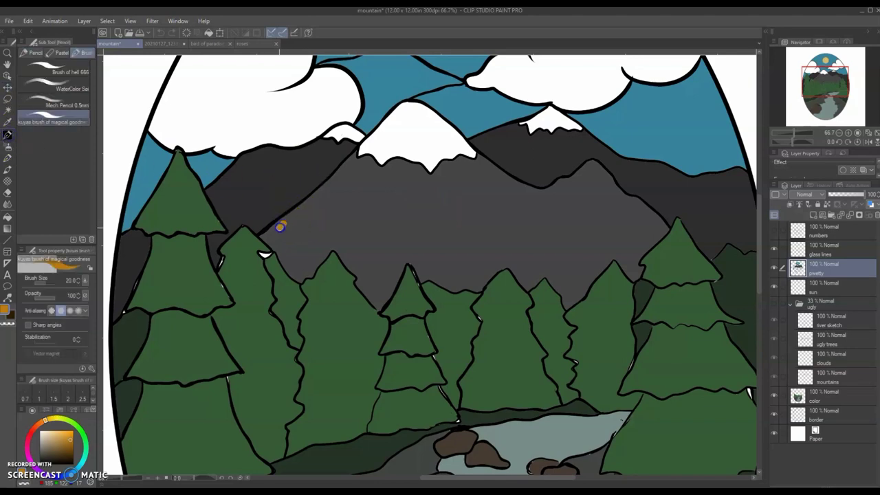
{"action": "mouse_move", "coordinate": [294, 253]}
{"action": "left_mouse_down"}
{"action": "mouse_move", "coordinate": [341, 245]}
{"action": "mouse_move", "coordinate": [362, 274]}
{"action": "mouse_move", "coordinate": [389, 256]}
{"action": "mouse_move", "coordinate": [429, 256]}
{"action": "mouse_move", "coordinate": [460, 278]}
{"action": "mouse_move", "coordinate": [505, 259]}
{"action": "mouse_move", "coordinate": [544, 276]}
{"action": "left_mouse_up"}
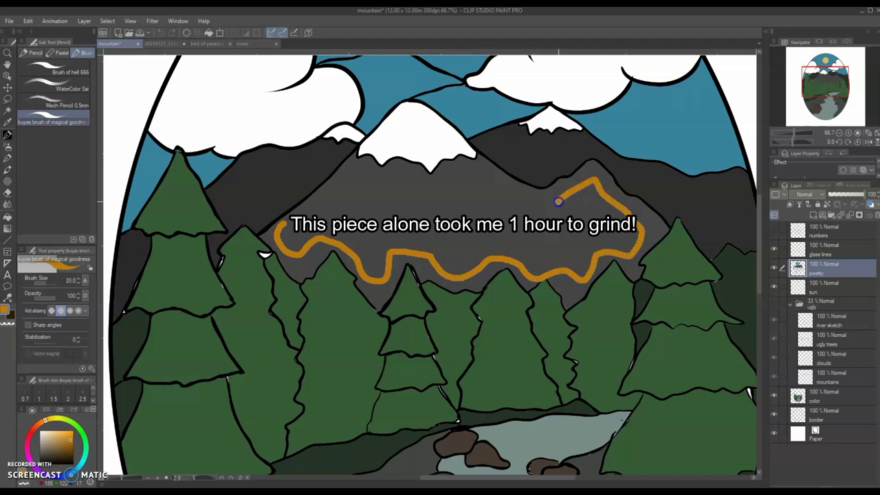
{"action": "mouse_move", "coordinate": [467, 172]}
{"action": "left_mouse_down"}
{"action": "mouse_move", "coordinate": [440, 182]}
{"action": "mouse_move", "coordinate": [365, 168]}
{"action": "mouse_move", "coordinate": [302, 210]}
{"action": "left_mouse_up"}
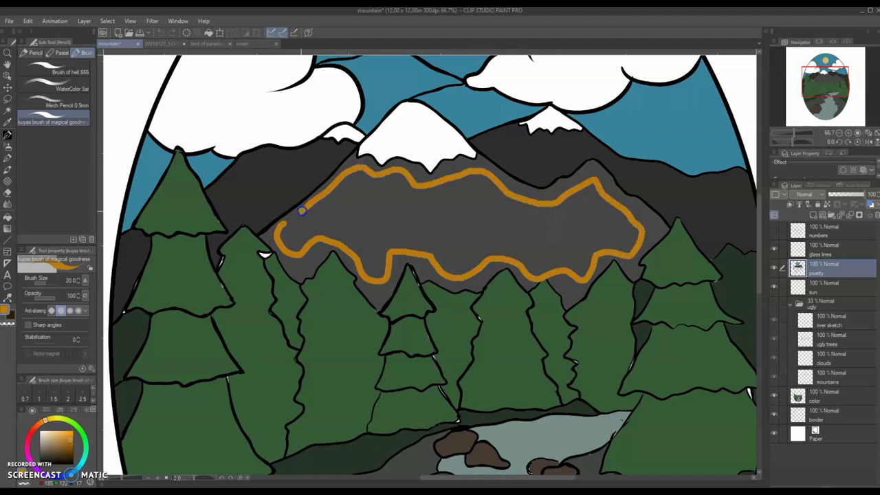
{"action": "key", "text": "ctrl+z"}
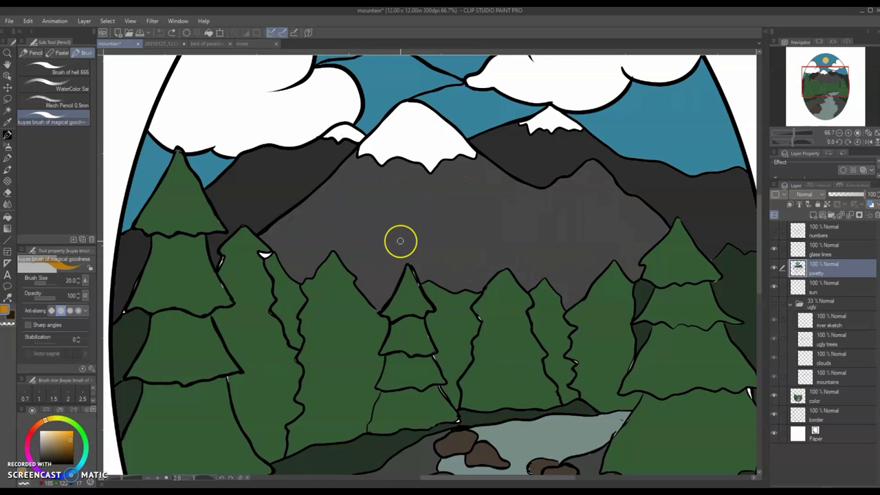
{"action": "scroll", "coordinate": [399, 241], "scroll_direction": "down", "scroll_amount": 2}
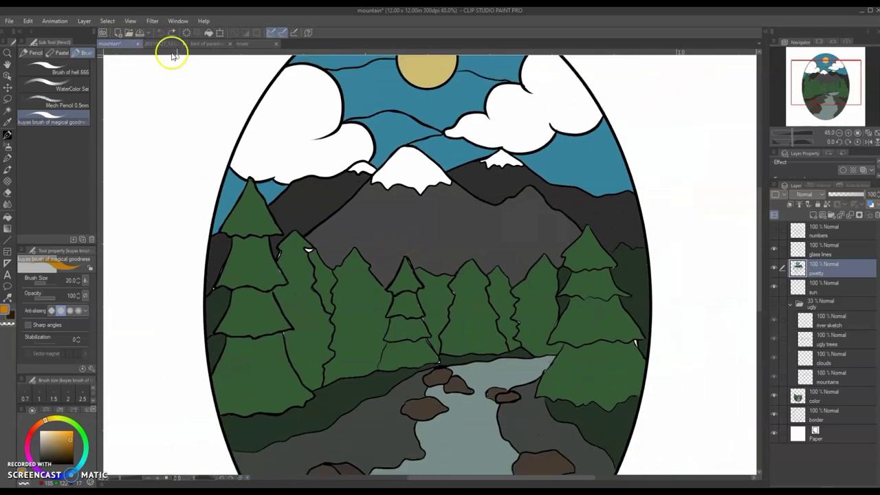
- Inspect the photo of the finished mountain panel, zooming and panning across it
{"action": "left_click", "coordinate": [163, 44]}
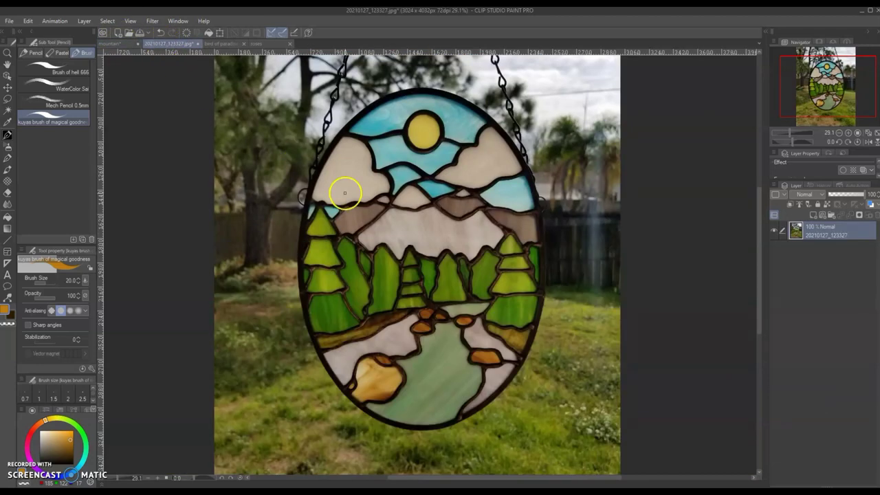
{"action": "scroll", "coordinate": [388, 226], "scroll_direction": "up", "scroll_amount": 1}
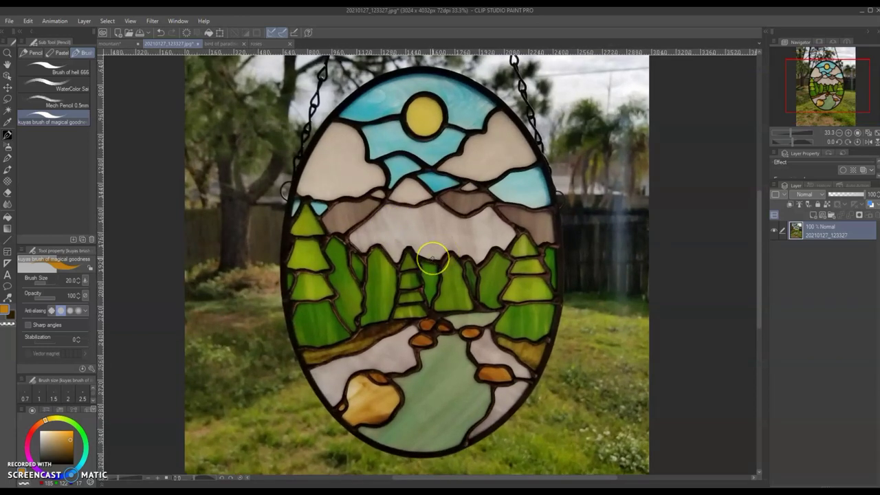
{"action": "scroll", "coordinate": [431, 258], "scroll_direction": "up", "scroll_amount": 1}
{"action": "left_click_drag", "start_coordinate": [855, 86], "coordinate": [856, 85]}
{"action": "scroll", "coordinate": [438, 230], "scroll_direction": "down", "scroll_amount": 2}
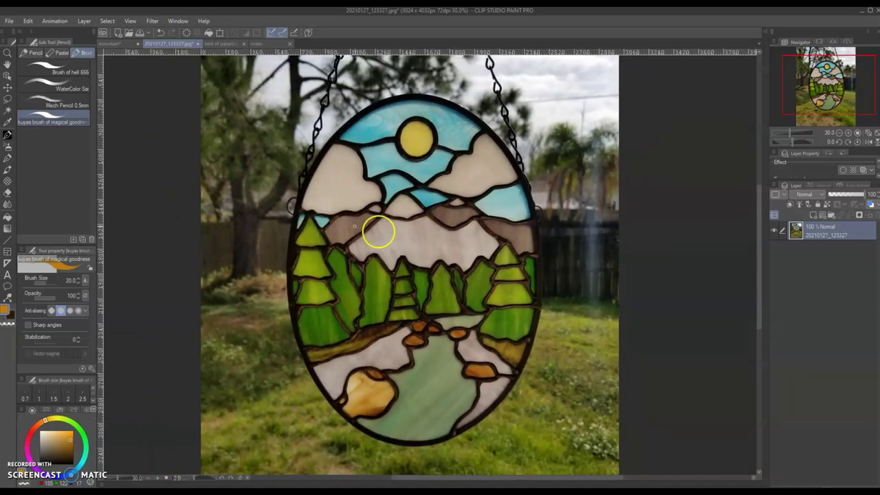
{"action": "scroll", "coordinate": [393, 255], "scroll_direction": "down", "scroll_amount": 1}
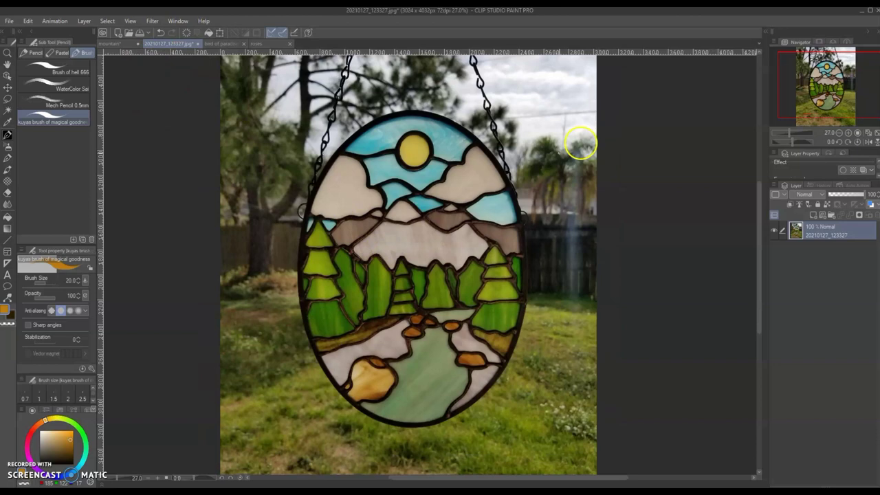
{"action": "left_click_drag", "start_coordinate": [824, 85], "coordinate": [820, 85]}
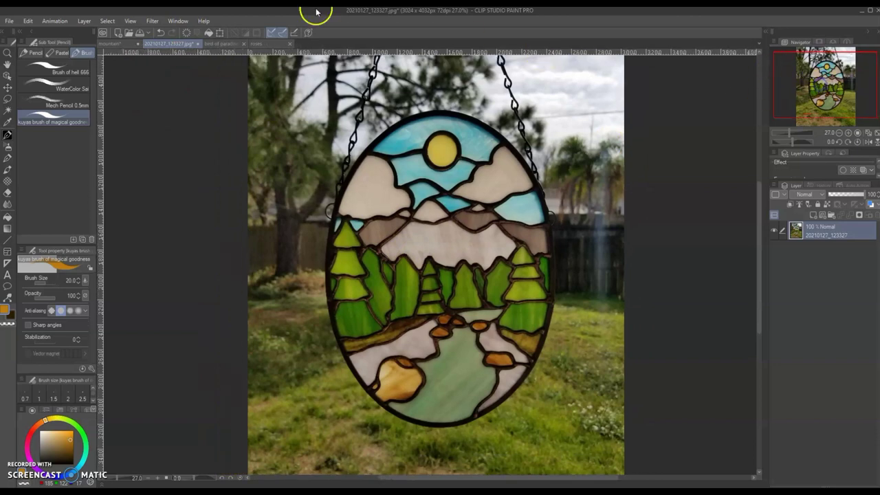
- Return to the mountain line-art drawing and adjust its zoom and position
{"action": "left_click", "coordinate": [117, 43]}
{"action": "scroll", "coordinate": [467, 264], "scroll_direction": "down", "scroll_amount": 2}
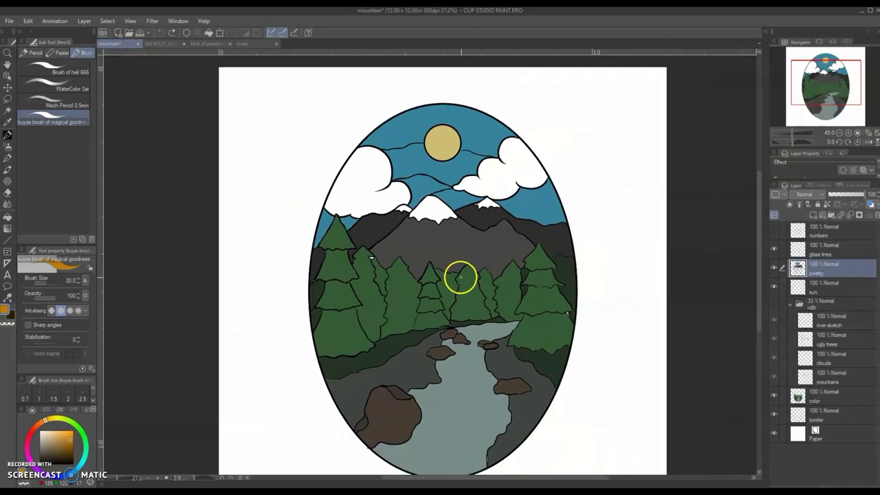
{"action": "scroll", "coordinate": [481, 278], "scroll_direction": "down", "scroll_amount": 1}
{"action": "left_click_drag", "start_coordinate": [825, 118], "coordinate": [834, 108]}
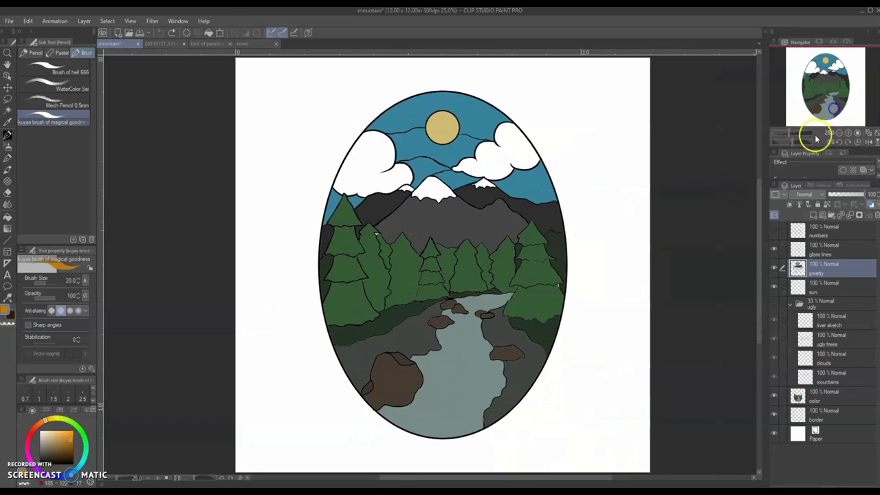
{"action": "scroll", "coordinate": [568, 304], "scroll_direction": "up", "scroll_amount": 1}
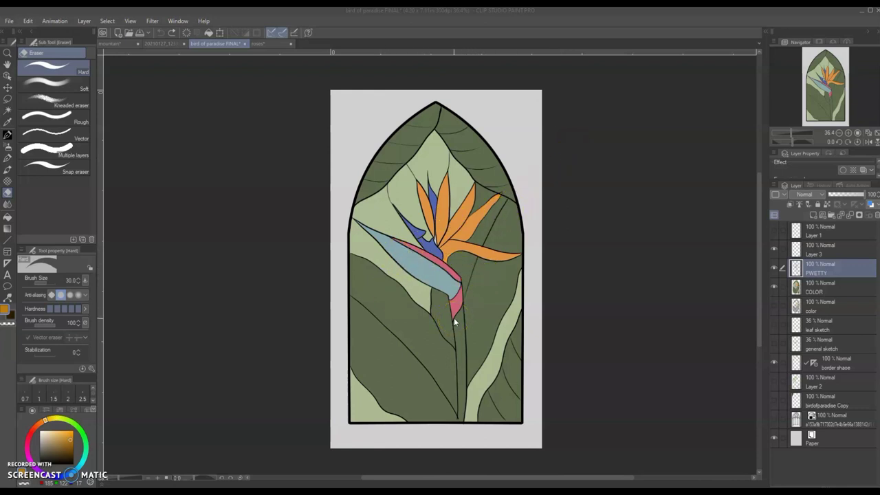
- Zoom to the top of the arch, undo the stray orange stroke, and set a black brush at size 15
{"action": "scroll", "coordinate": [474, 289], "scroll_direction": "up", "scroll_amount": 2}
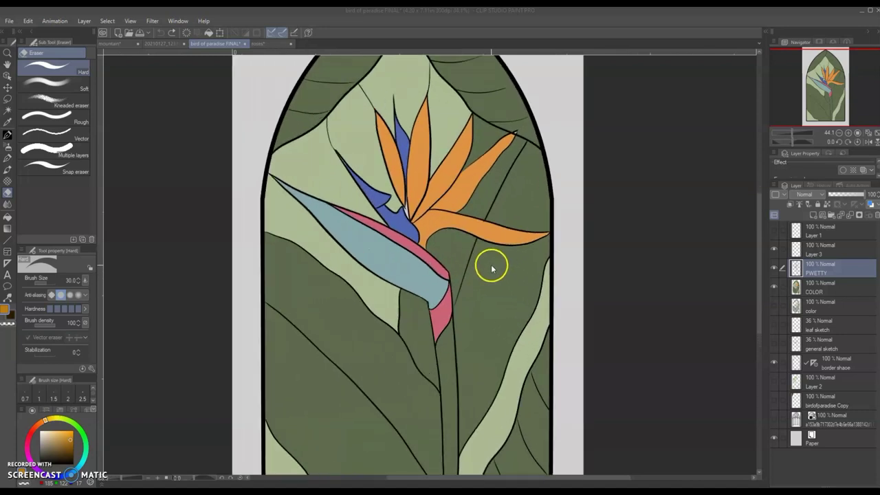
{"action": "left_click", "coordinate": [837, 84]}
{"action": "scroll", "coordinate": [459, 277], "scroll_direction": "up", "scroll_amount": 2}
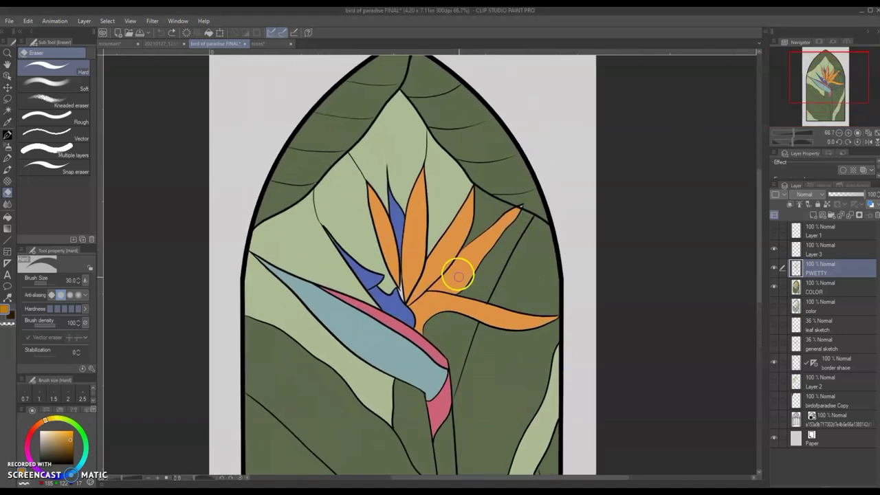
{"action": "scroll", "coordinate": [464, 272], "scroll_direction": "up", "scroll_amount": 1}
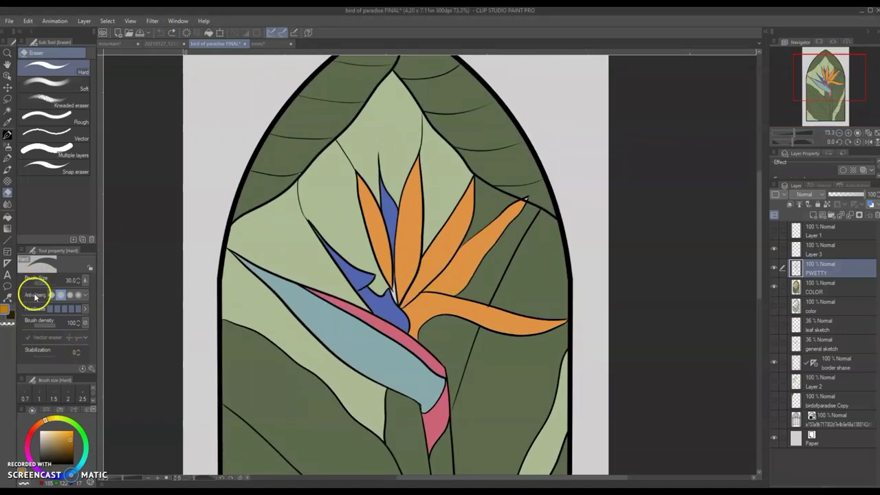
{"action": "left_click", "coordinate": [7, 135]}
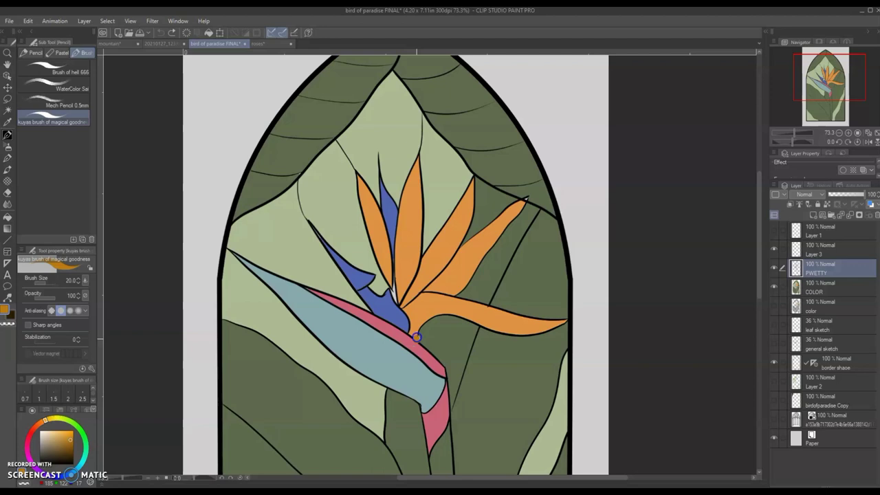
{"action": "key", "text": "ctrl+z"}
{"action": "left_click", "coordinate": [60, 459]}
{"action": "key", "text": "bracketleft"}
{"action": "key", "text": "bracketleft"}
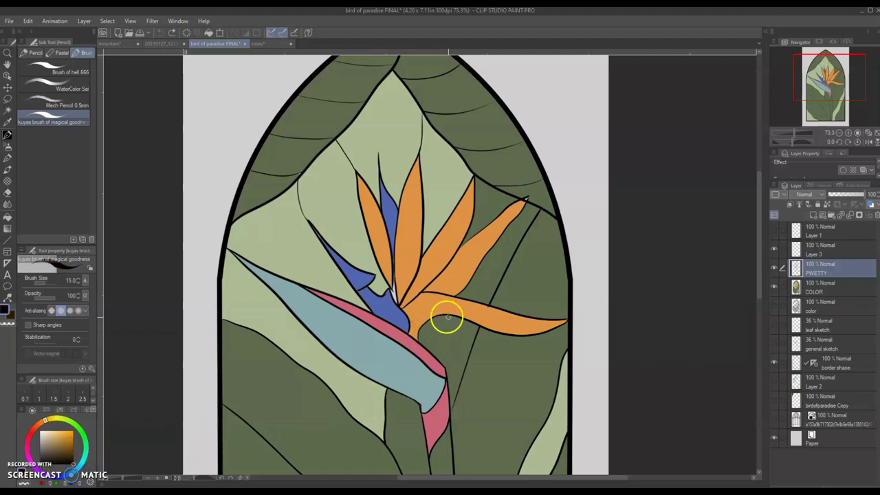
- Draw trial black strokes along the orange petal, blue-grey leaf and blue petal, undoing each
{"action": "left_click_drag", "start_coordinate": [425, 314], "coordinate": [492, 318]}
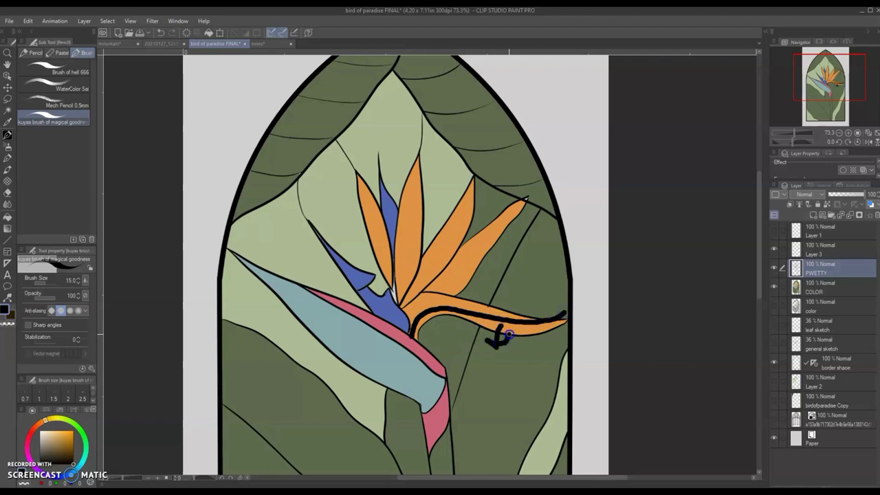
{"action": "left_click_drag", "start_coordinate": [505, 303], "coordinate": [506, 291]}
{"action": "key", "text": "ctrl+z"}
{"action": "key", "text": "ctrl+z"}
{"action": "key", "text": "ctrl+z"}
{"action": "key", "text": "ctrl+z"}
{"action": "left_click_drag", "start_coordinate": [435, 371], "coordinate": [268, 282]}
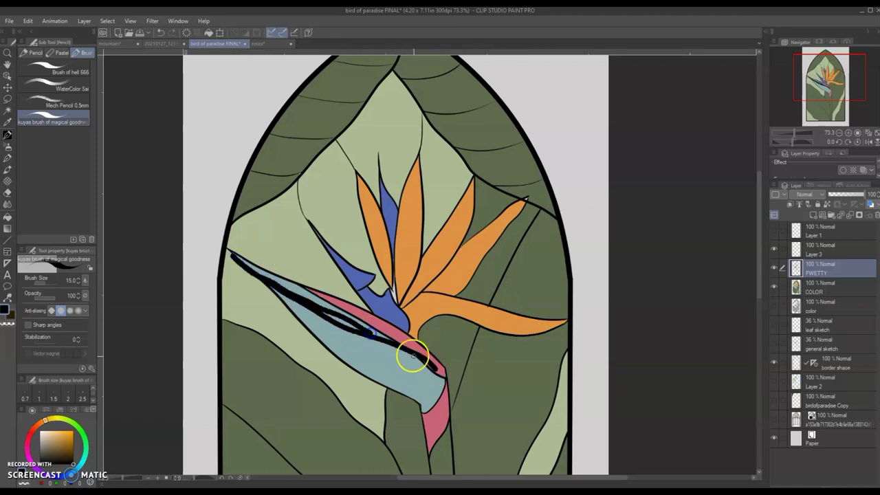
{"action": "key", "text": "ctrl+z"}
{"action": "left_click_drag", "start_coordinate": [316, 202], "coordinate": [308, 220]}
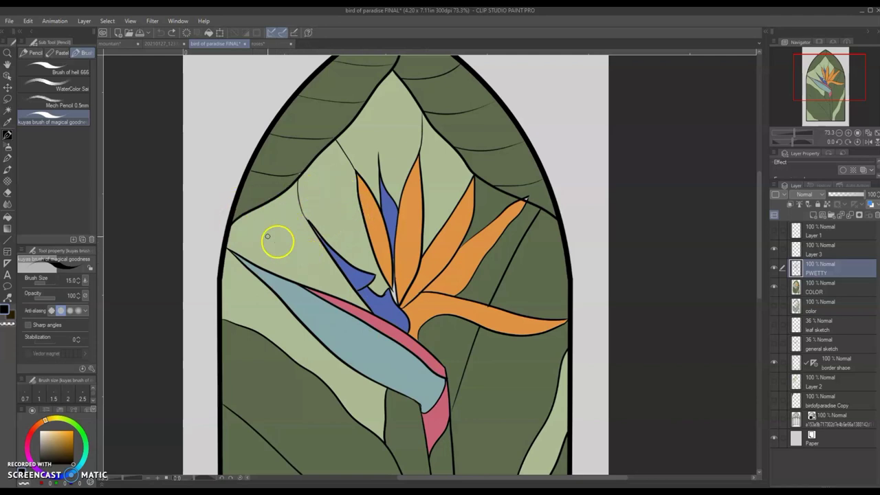
{"action": "mouse_move", "coordinate": [252, 236]}
{"action": "left_mouse_down"}
{"action": "mouse_move", "coordinate": [287, 255]}
{"action": "mouse_move", "coordinate": [334, 186]}
{"action": "mouse_move", "coordinate": [403, 141]}
{"action": "mouse_move", "coordinate": [432, 180]}
{"action": "left_mouse_up"}
{"action": "key", "text": "ctrl+z"}
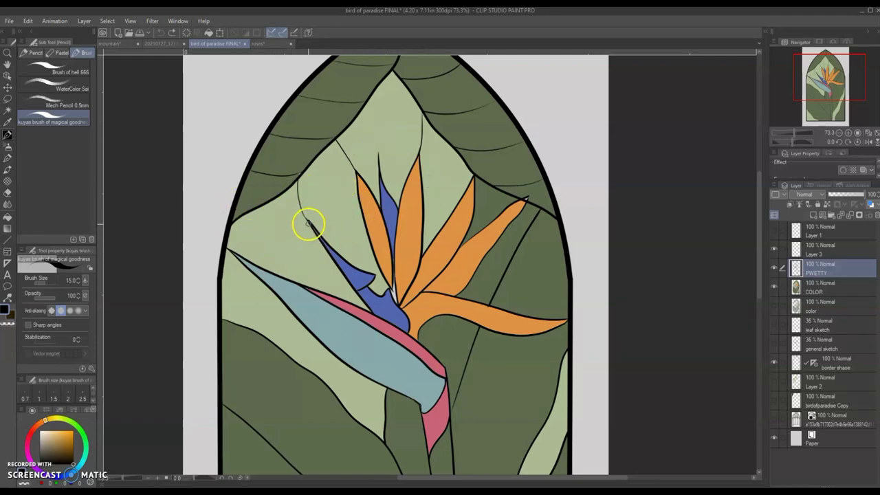
- Trace thick black lines up the petals, undo them, and trace the leaf line above the flower
{"action": "left_click_drag", "start_coordinate": [315, 228], "coordinate": [300, 171]}
{"action": "mouse_move", "coordinate": [355, 184]}
{"action": "left_mouse_down"}
{"action": "mouse_move", "coordinate": [333, 142]}
{"action": "mouse_move", "coordinate": [417, 155]}
{"action": "mouse_move", "coordinate": [418, 112]}
{"action": "left_mouse_up"}
{"action": "left_click_drag", "start_coordinate": [403, 295], "coordinate": [421, 214]}
{"action": "key", "text": "ctrl+z"}
{"action": "key", "text": "ctrl+z"}
{"action": "key", "text": "ctrl+z"}
{"action": "key", "text": "ctrl+z"}
{"action": "key", "text": "ctrl+z"}
{"action": "key", "text": "ctrl+z"}
{"action": "key", "text": "ctrl+z"}
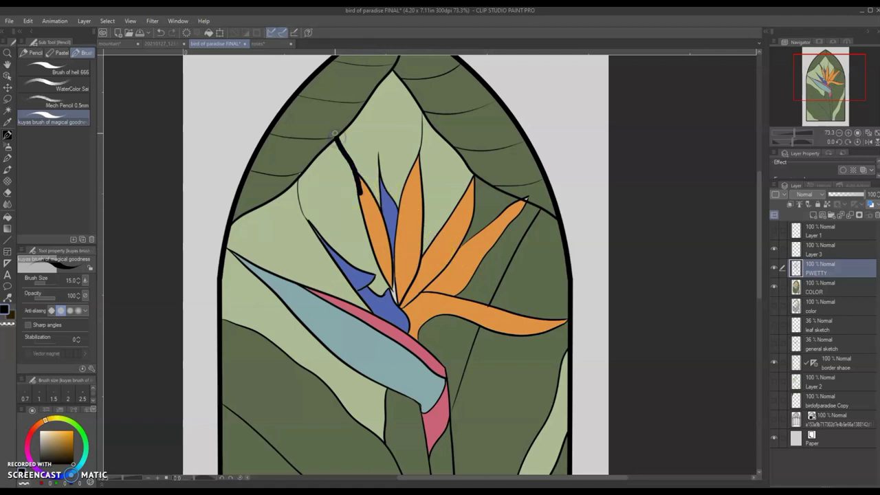
{"action": "left_click_drag", "start_coordinate": [325, 139], "coordinate": [344, 133]}
{"action": "key", "text": "ctrl+z"}
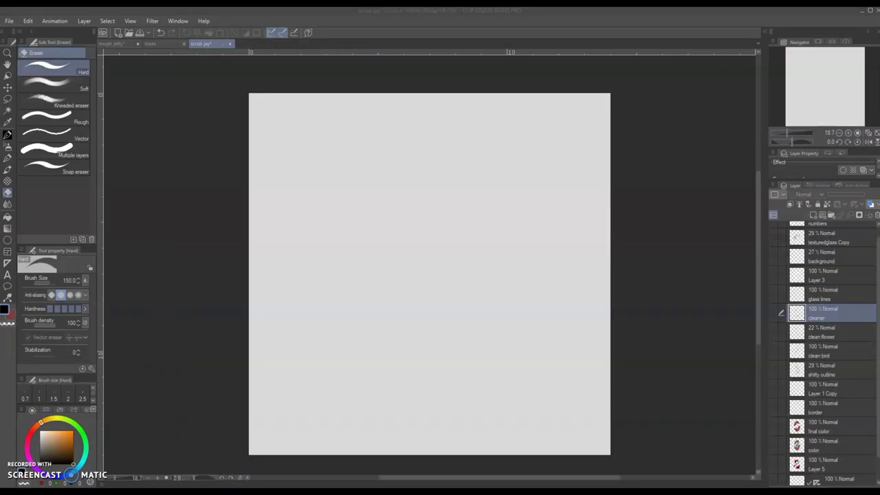
- Show the oval border, clean bird and clean flower-and-leaf layers, leaving the rough bird sketch hidden
{"action": "left_click", "coordinate": [772, 409]}
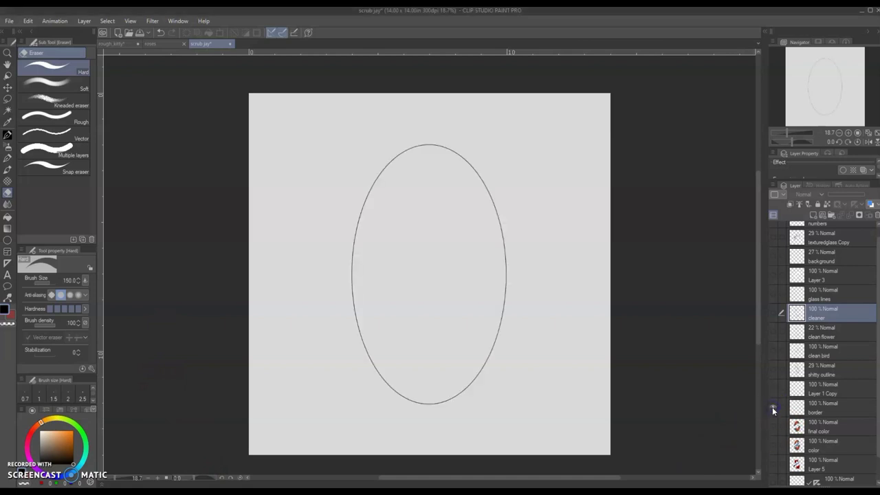
{"action": "left_click", "coordinate": [772, 370]}
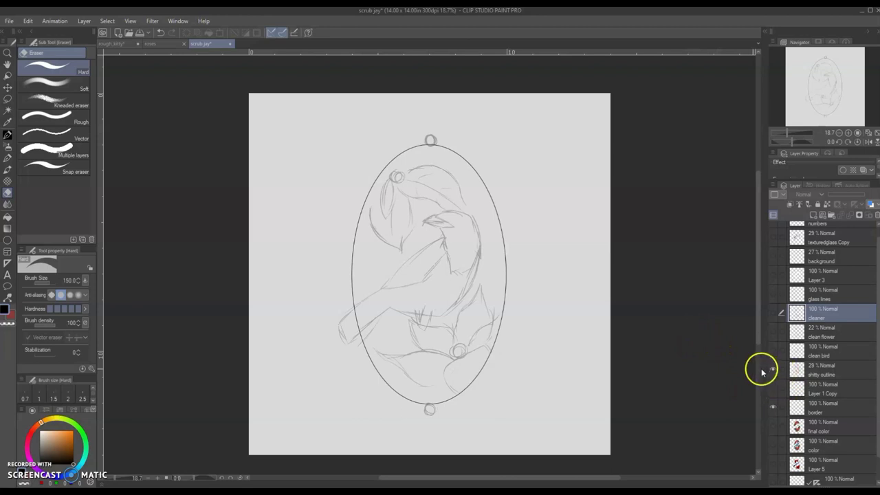
{"action": "left_click_drag", "start_coordinate": [811, 102], "coordinate": [814, 103]}
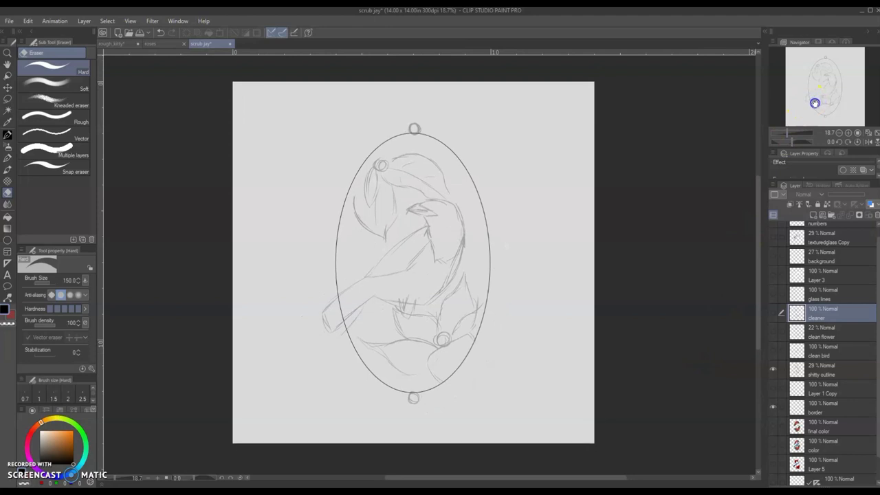
{"action": "left_click", "coordinate": [773, 352]}
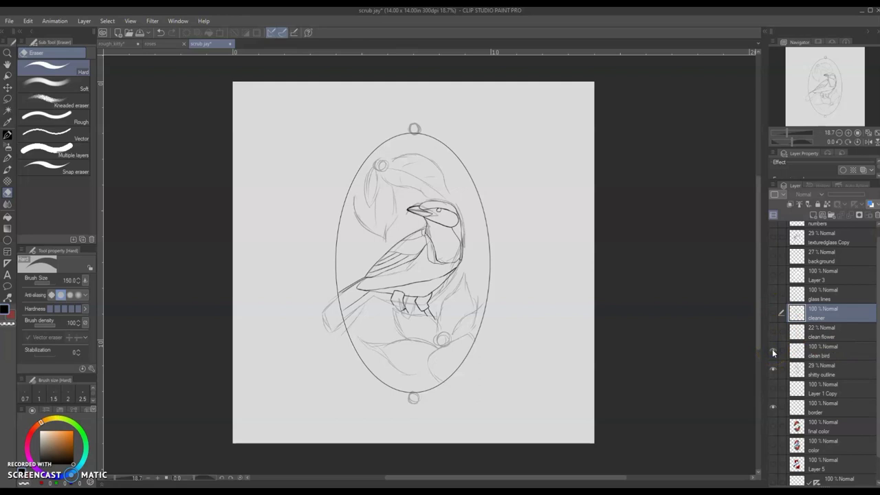
{"action": "left_click", "coordinate": [771, 336]}
{"action": "left_click", "coordinate": [773, 313]}
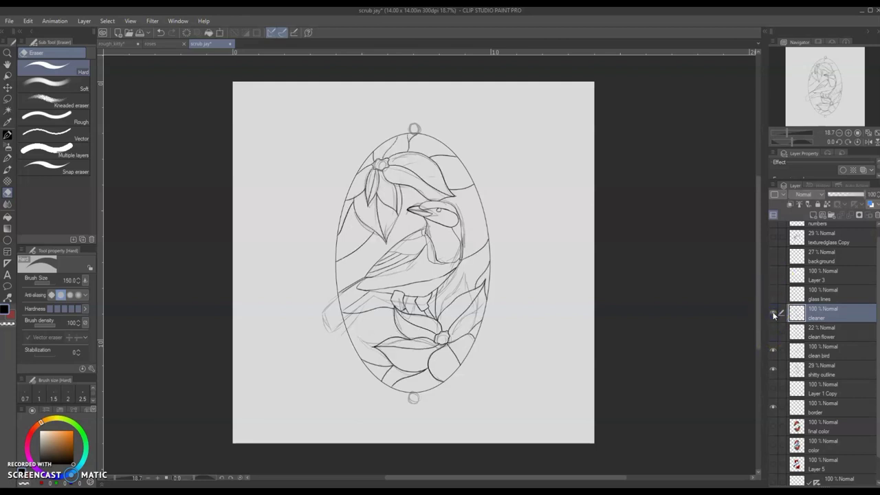
{"action": "left_click", "coordinate": [772, 370]}
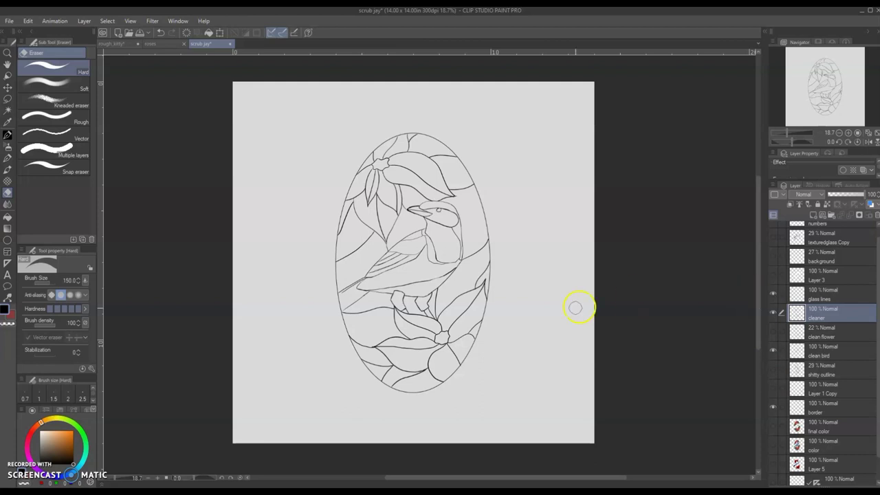
{"action": "scroll", "coordinate": [337, 348], "scroll_direction": "up", "scroll_amount": 5}
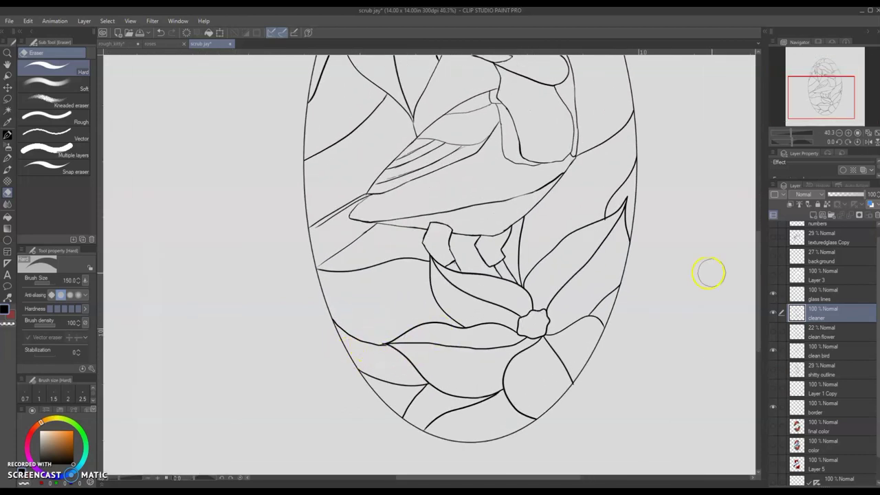
{"action": "left_click", "coordinate": [773, 314]}
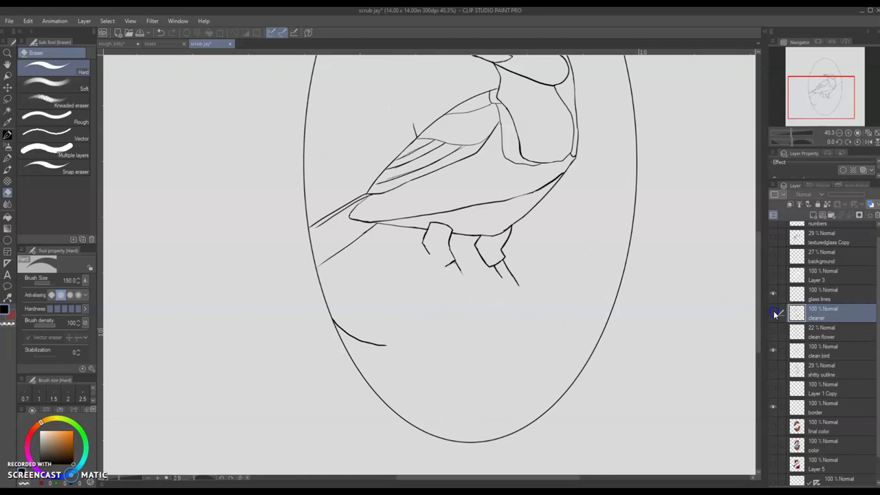
{"action": "left_click", "coordinate": [773, 314]}
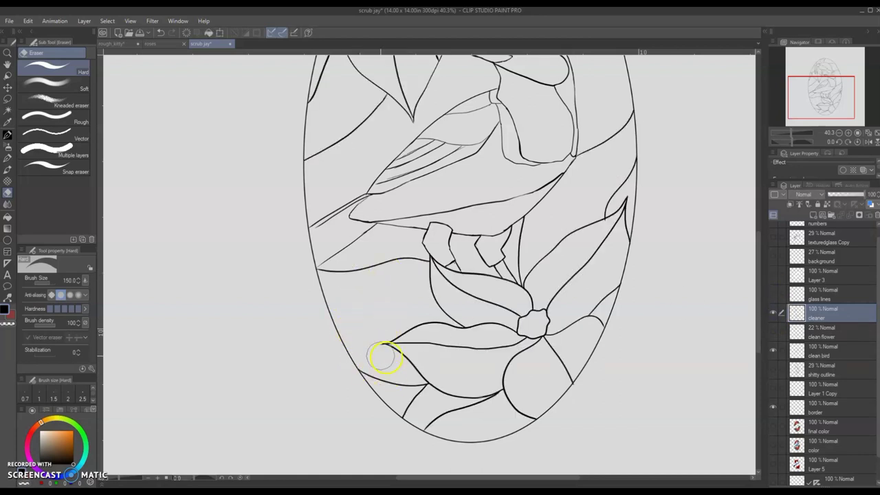
{"action": "scroll", "coordinate": [369, 278], "scroll_direction": "up", "scroll_amount": 1}
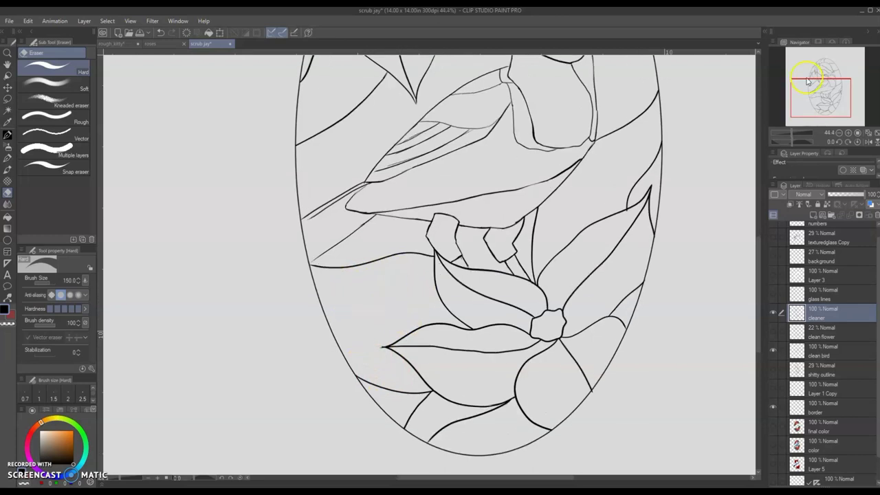
{"action": "left_click_drag", "start_coordinate": [821, 97], "coordinate": [821, 81]}
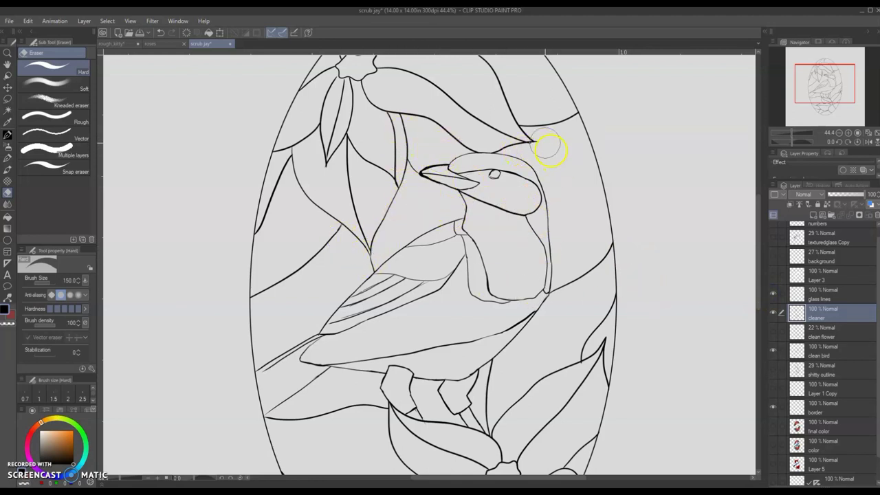
{"action": "scroll", "coordinate": [694, 273], "scroll_direction": "down", "scroll_amount": 2}
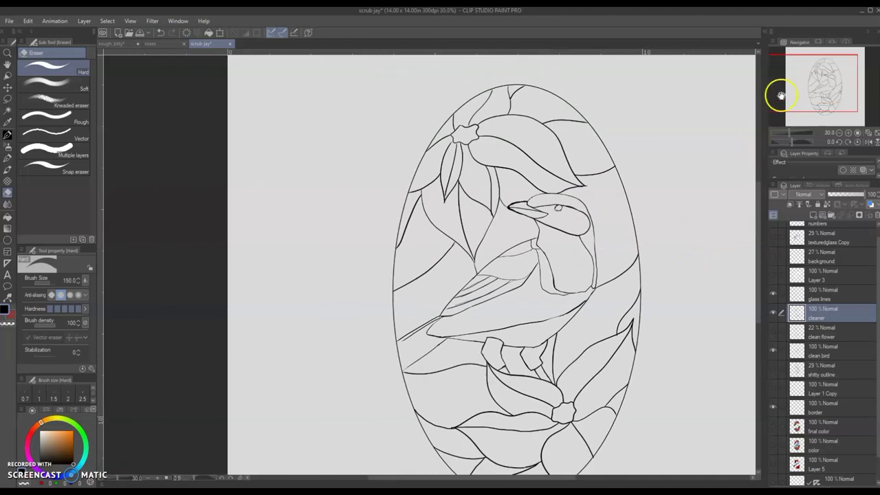
{"action": "scroll", "coordinate": [619, 241], "scroll_direction": "up", "scroll_amount": 1}
{"action": "scroll", "coordinate": [619, 240], "scroll_direction": "down", "scroll_amount": 1}
{"action": "left_click_drag", "start_coordinate": [810, 102], "coordinate": [823, 97]}
{"action": "scroll", "coordinate": [825, 395], "scroll_direction": "down", "scroll_amount": 1}
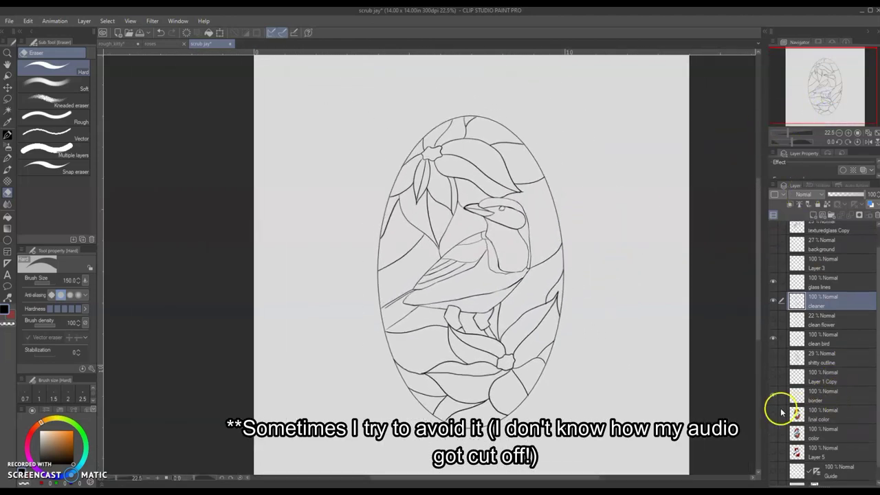
- Toggle the color, final color and Layer 5 visibility until the blue-grey jay fills appear
{"action": "left_click", "coordinate": [773, 436]}
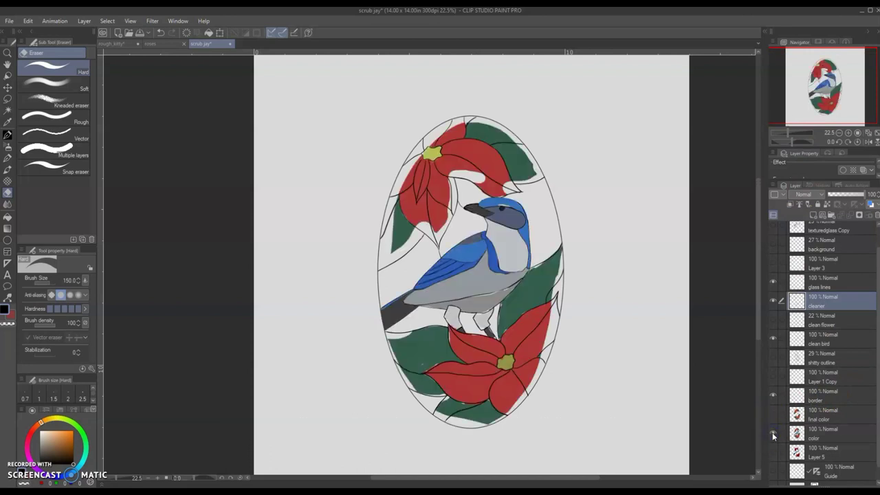
{"action": "left_click", "coordinate": [773, 436]}
{"action": "left_click", "coordinate": [774, 414]}
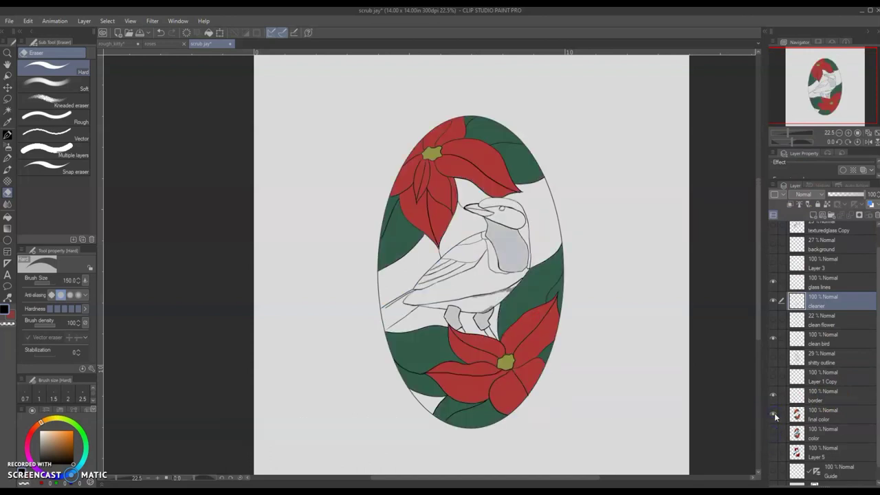
{"action": "left_click", "coordinate": [775, 450]}
{"action": "scroll", "coordinate": [794, 399], "scroll_direction": "up", "scroll_amount": 1}
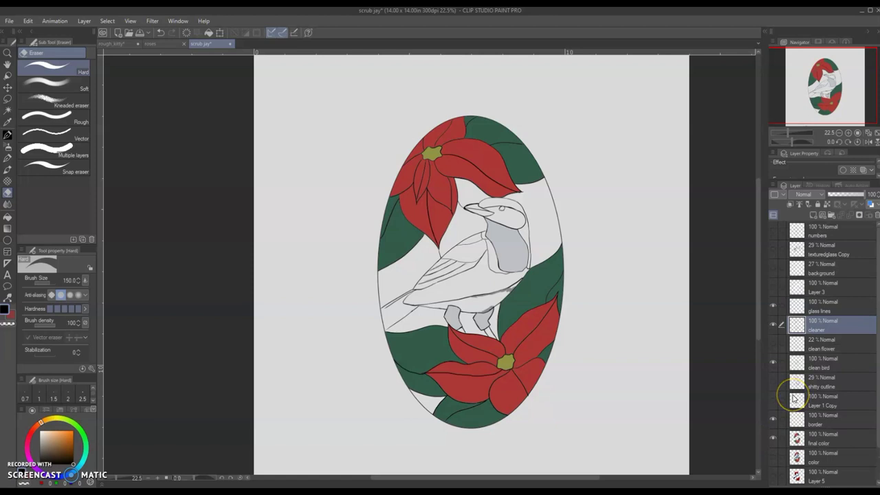
{"action": "scroll", "coordinate": [794, 399], "scroll_direction": "down", "scroll_amount": 2}
{"action": "left_click", "coordinate": [773, 440]}
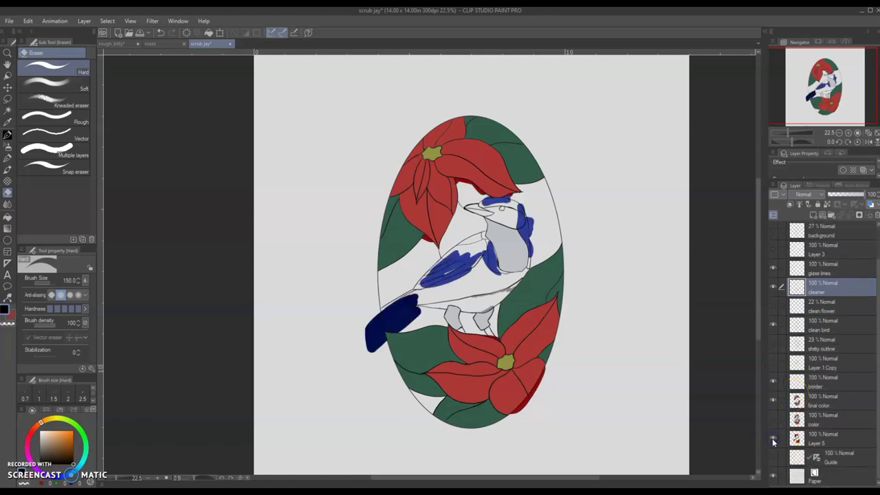
{"action": "left_click", "coordinate": [773, 440]}
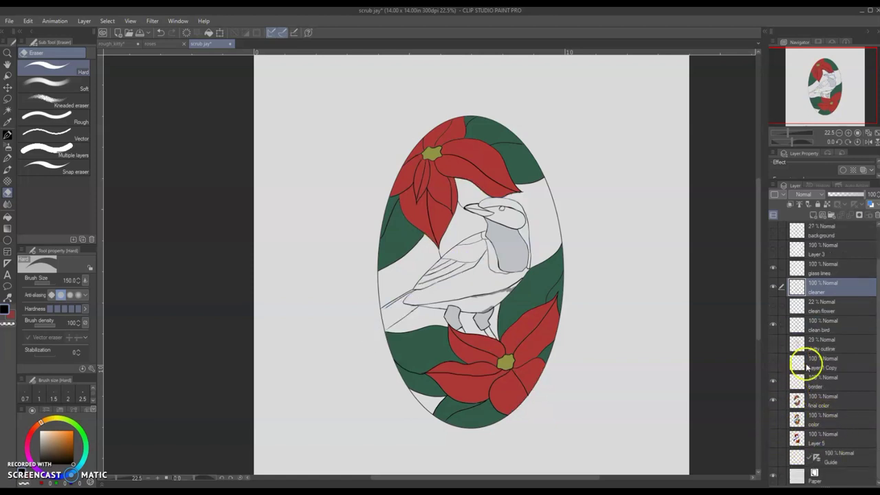
{"action": "left_click", "coordinate": [773, 420]}
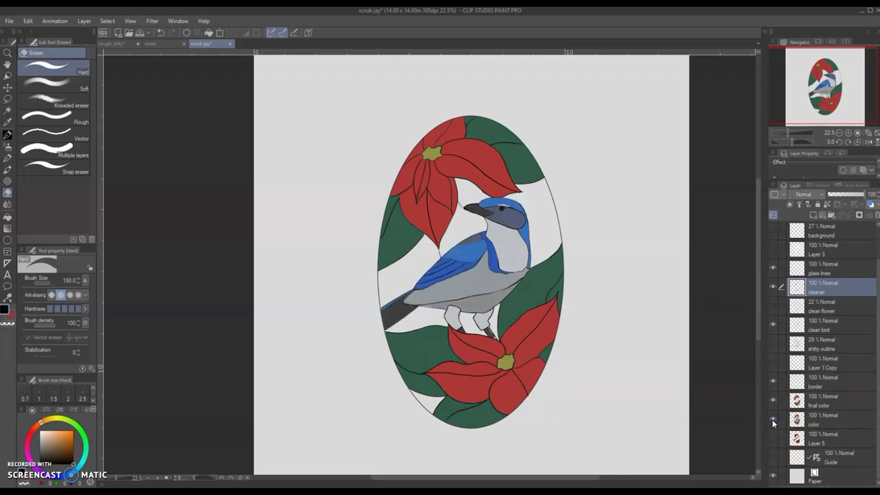
{"action": "scroll", "coordinate": [615, 250], "scroll_direction": "down", "scroll_amount": 1}
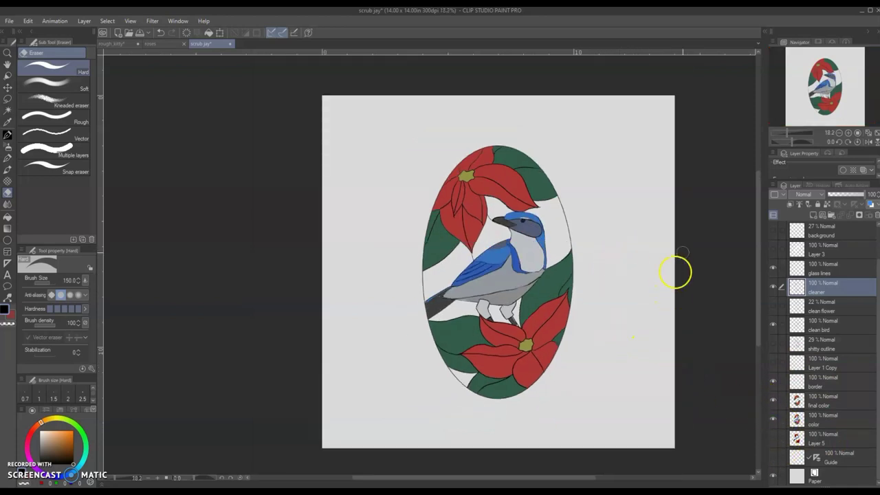
{"action": "scroll", "coordinate": [639, 220], "scroll_direction": "up", "scroll_amount": 1}
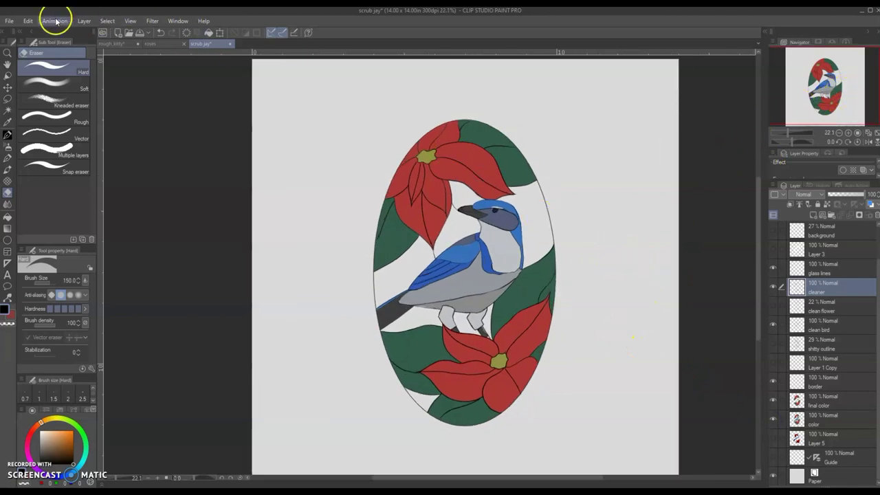
- Change the canvas paper colour from light grey to pure white (FFFFFF) in Canvas Properties
{"action": "left_click", "coordinate": [27, 22]}
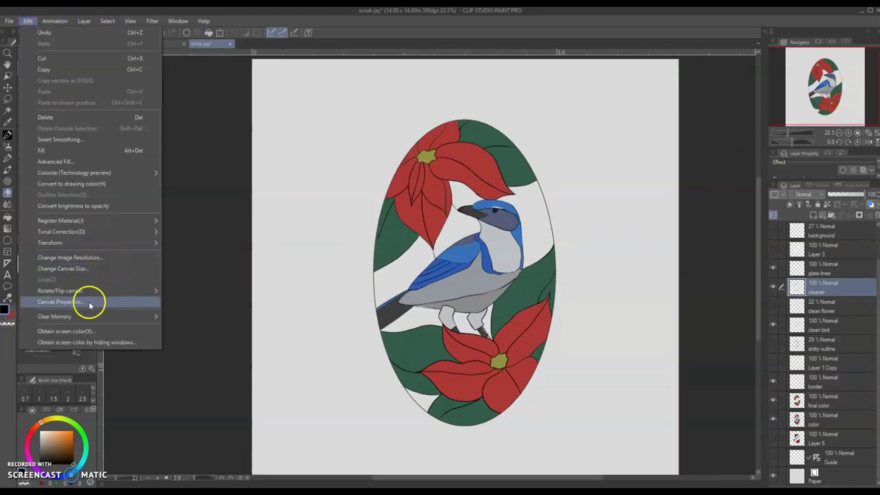
{"action": "key", "text": "Escape"}
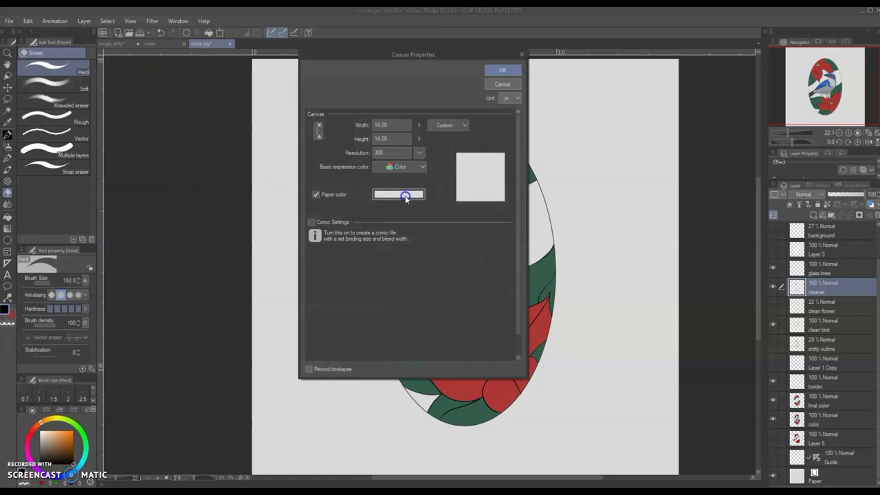
{"action": "left_click", "coordinate": [405, 192]}
{"action": "left_click_drag", "start_coordinate": [355, 222], "coordinate": [328, 218]}
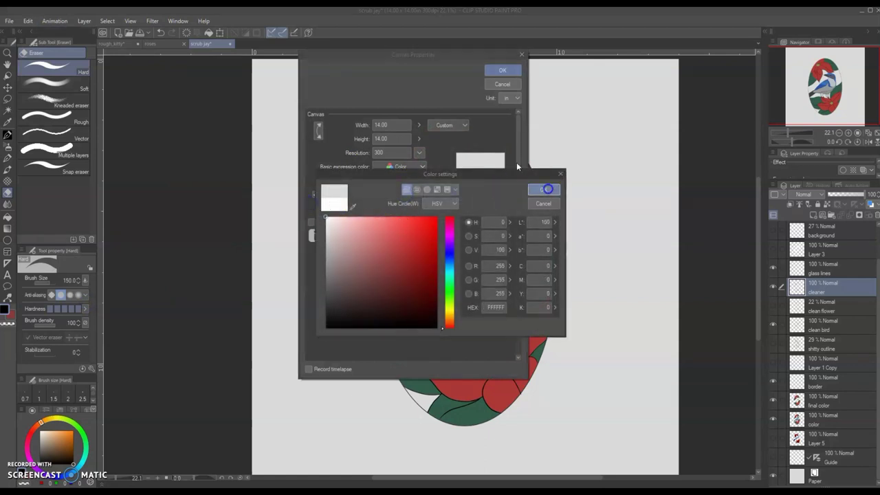
{"action": "left_click", "coordinate": [543, 189]}
{"action": "left_click", "coordinate": [505, 69]}
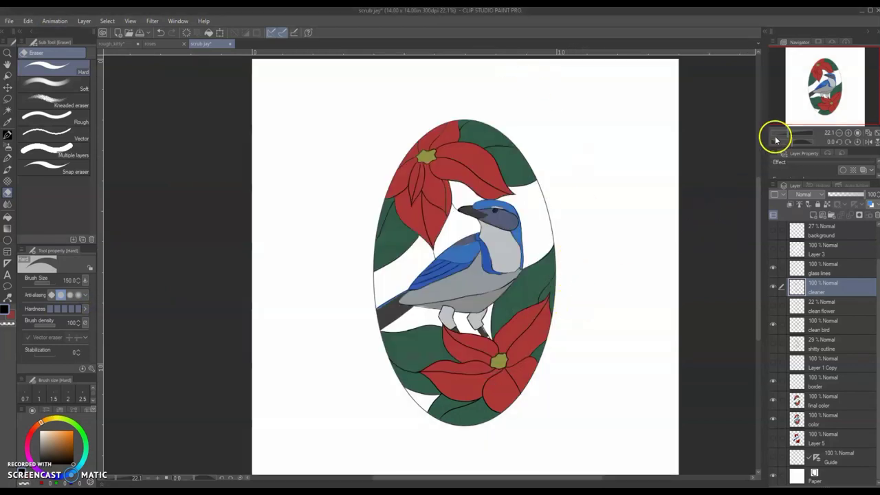
- Show the background and piece-number layers, then hide the color fills and textured glass overlay
{"action": "left_click_drag", "start_coordinate": [814, 110], "coordinate": [814, 112]}
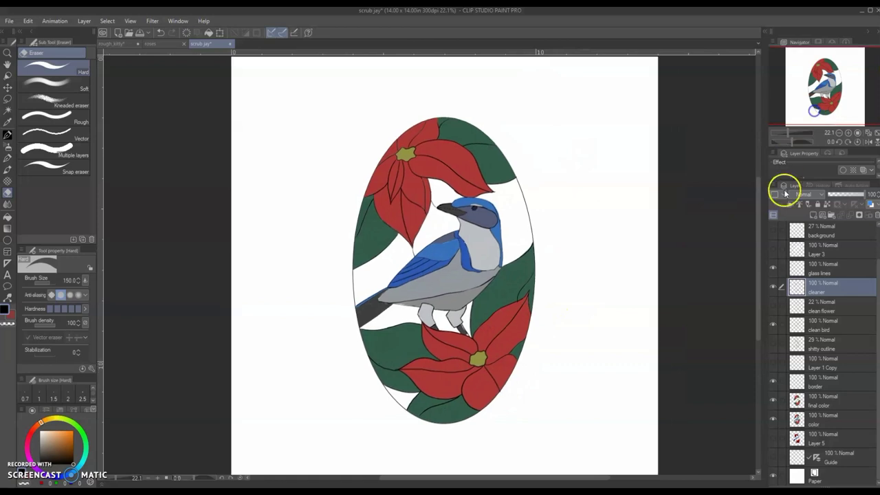
{"action": "scroll", "coordinate": [811, 295], "scroll_direction": "up", "scroll_amount": 2}
{"action": "left_click", "coordinate": [772, 249]}
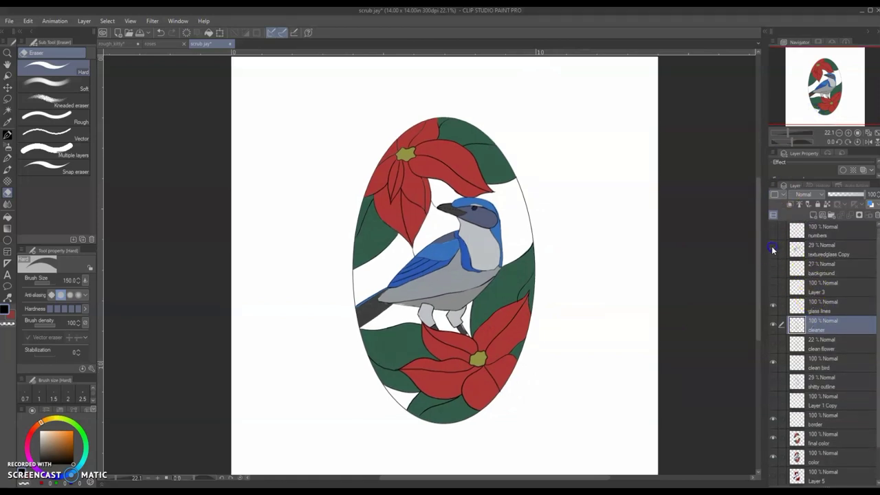
{"action": "left_click_drag", "start_coordinate": [771, 246], "coordinate": [774, 270]}
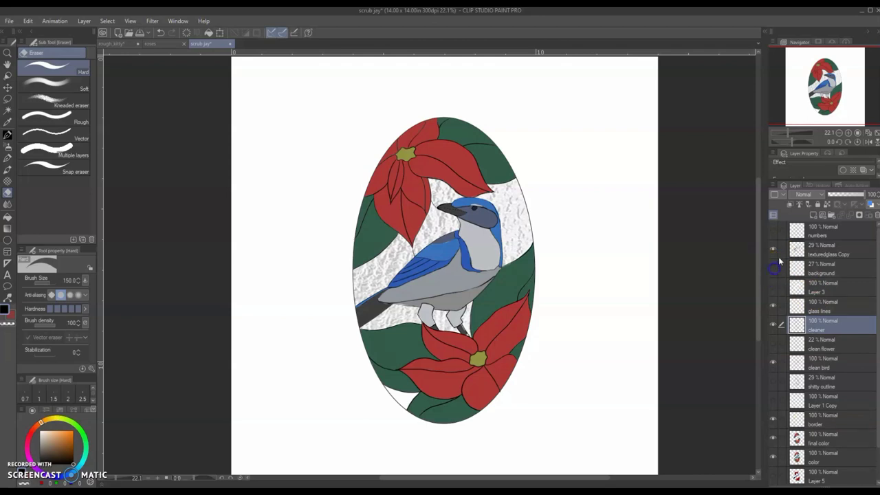
{"action": "left_click", "coordinate": [773, 231]}
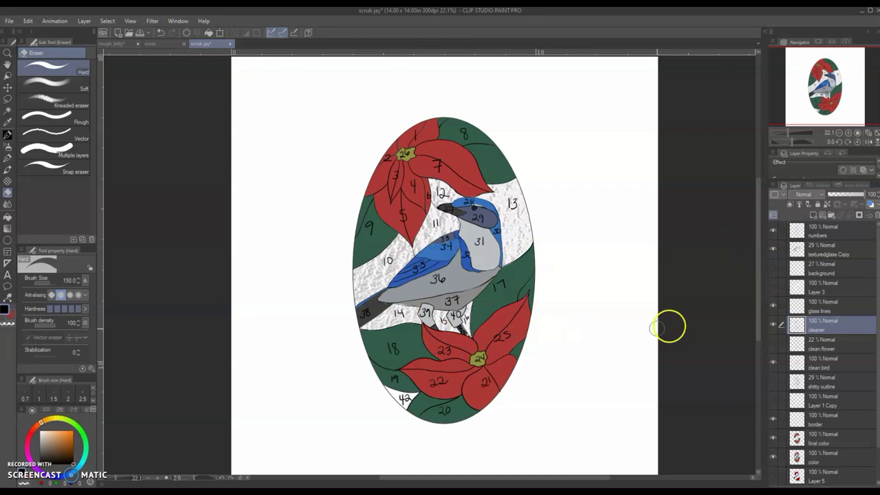
{"action": "scroll", "coordinate": [828, 365], "scroll_direction": "down", "scroll_amount": 1}
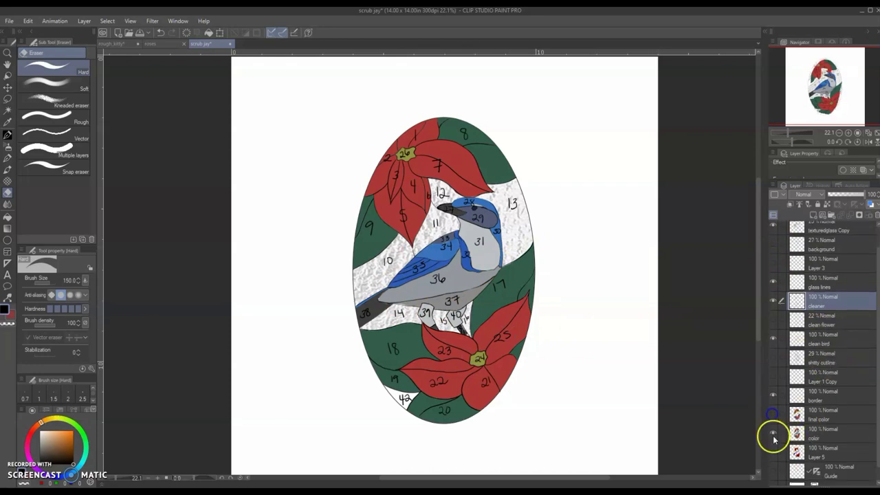
{"action": "left_click", "coordinate": [771, 433]}
{"action": "scroll", "coordinate": [770, 289], "scroll_direction": "up", "scroll_amount": 1}
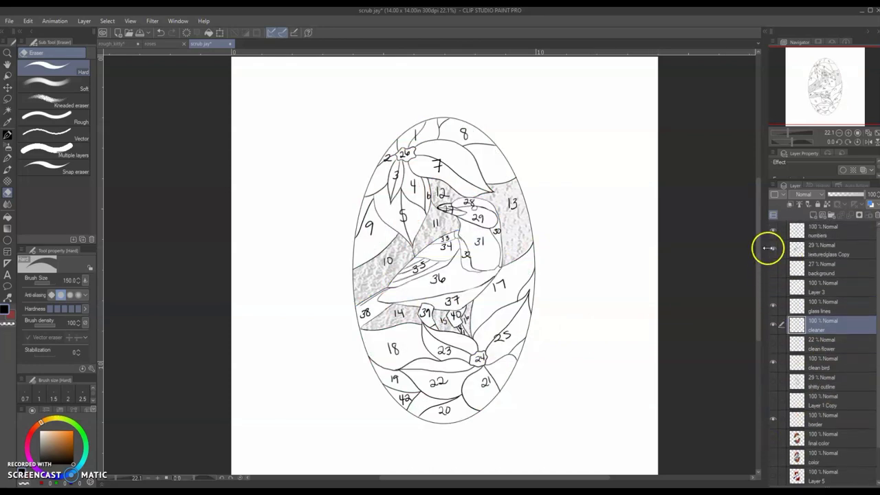
{"action": "left_click", "coordinate": [773, 247]}
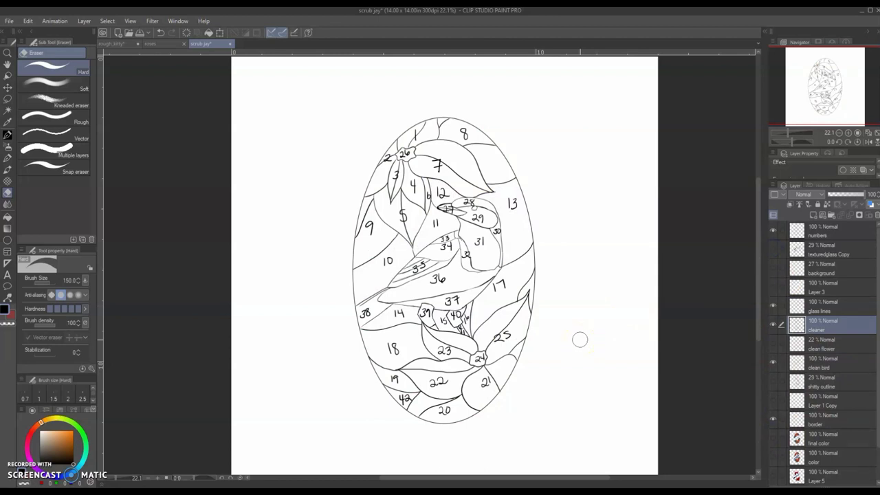
{"action": "left_click", "coordinate": [12, 22]}
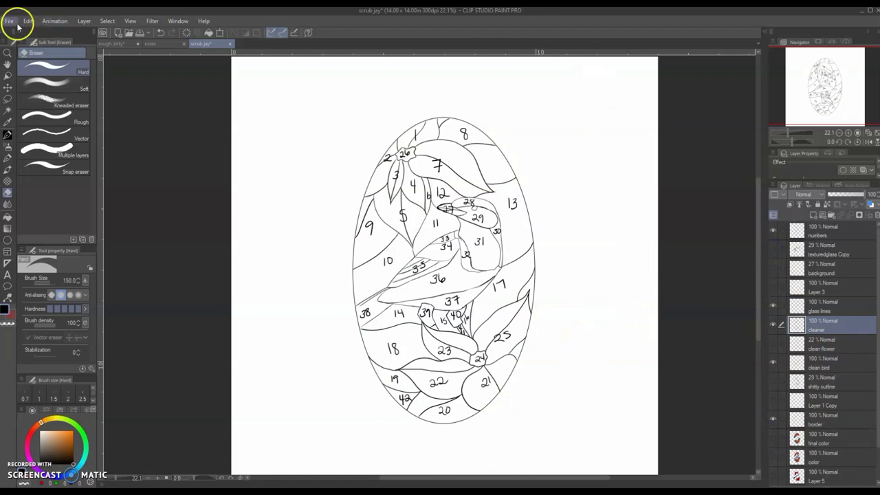